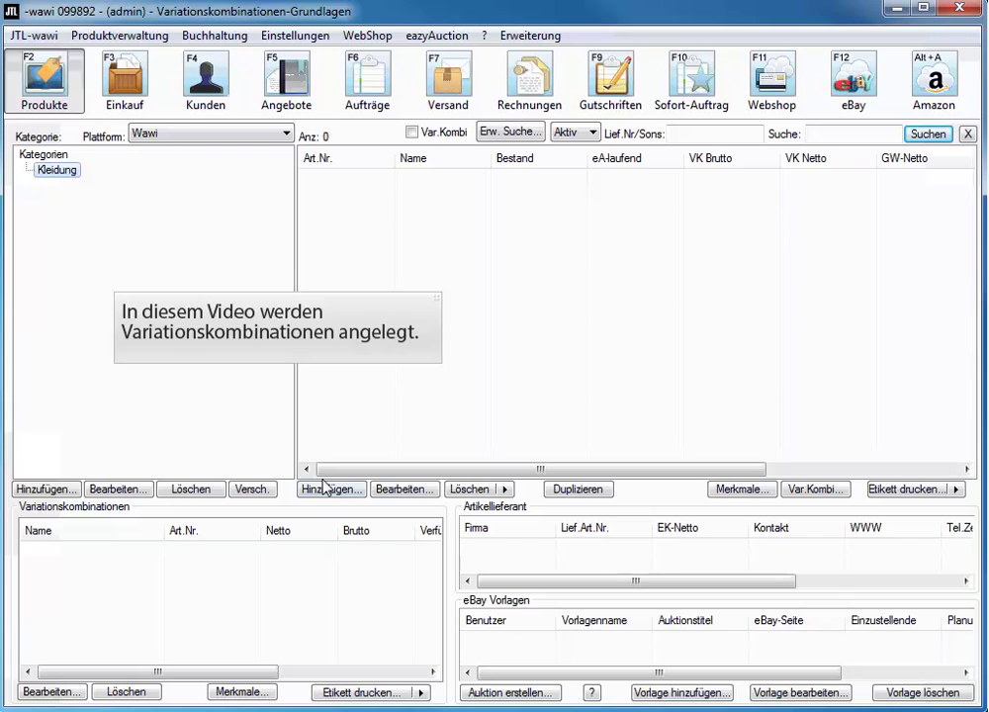
# - Create a new article in the Kleidung category named "Pullover" with a standard gross sales price of 10
pyautogui.click(329, 489)
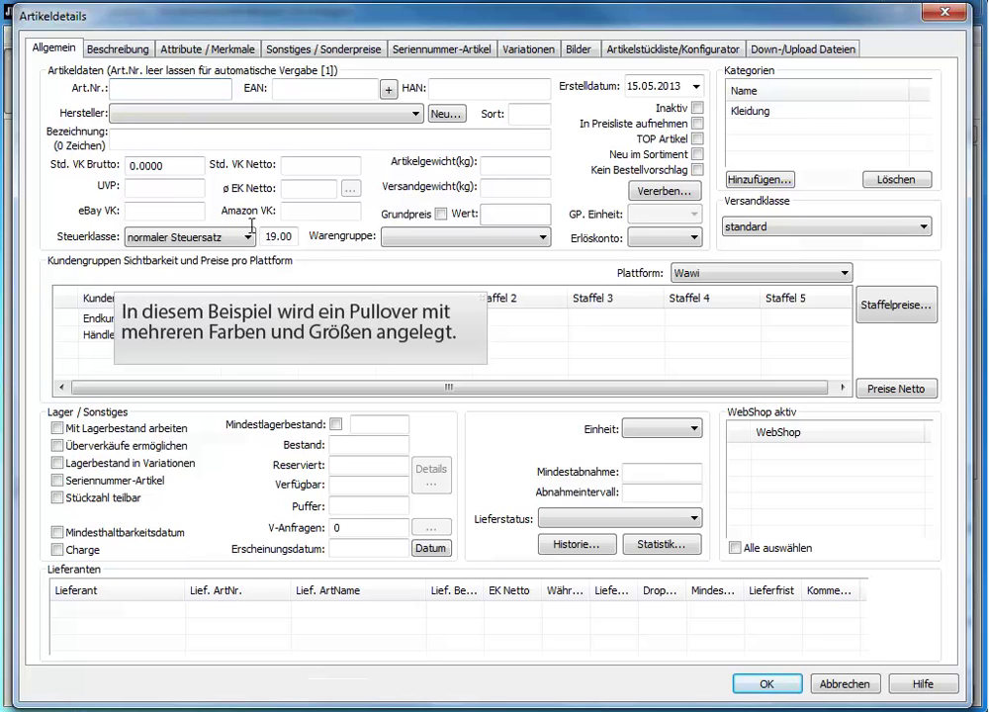
pyautogui.click(168, 139)
pyautogui.write('Pullover')
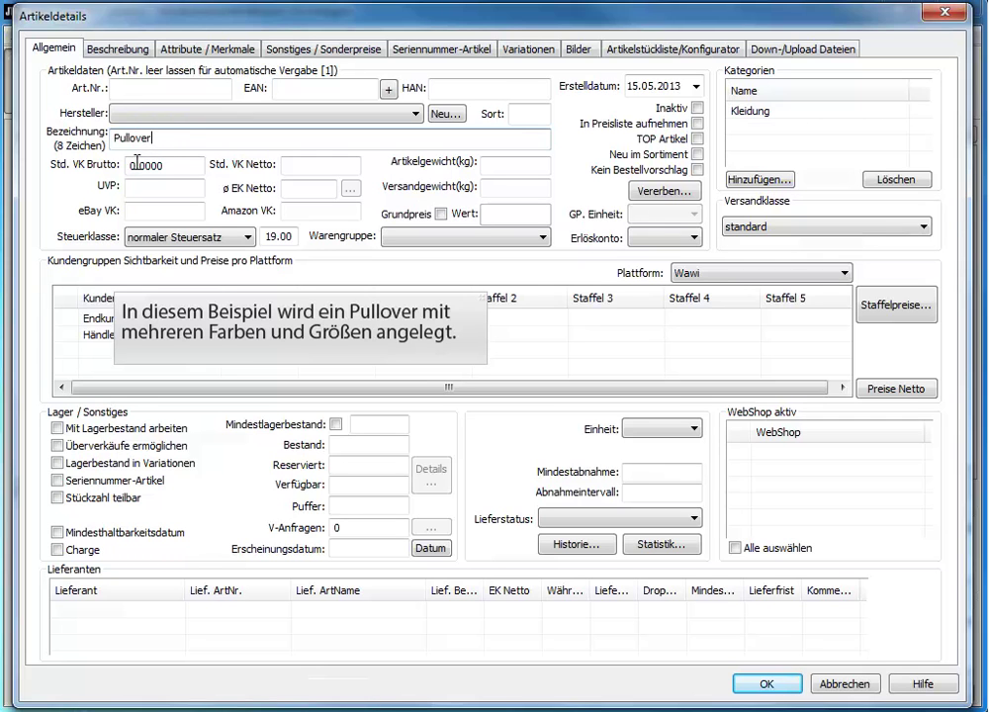
pyautogui.moveTo(136, 165); pyautogui.dragTo(123, 165)
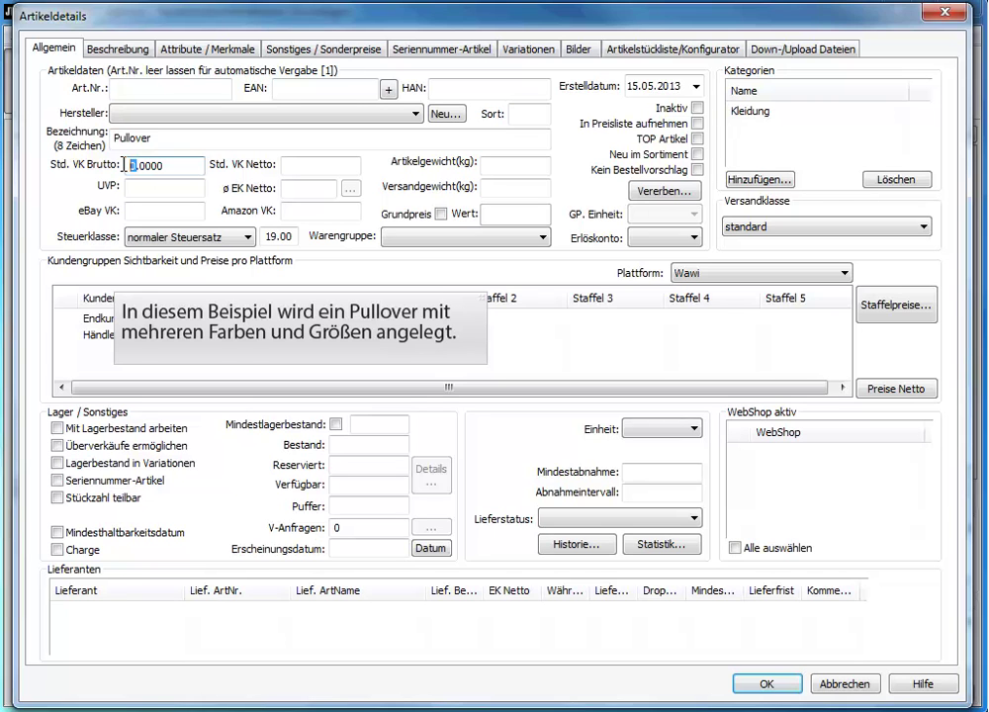
pyautogui.write('10')
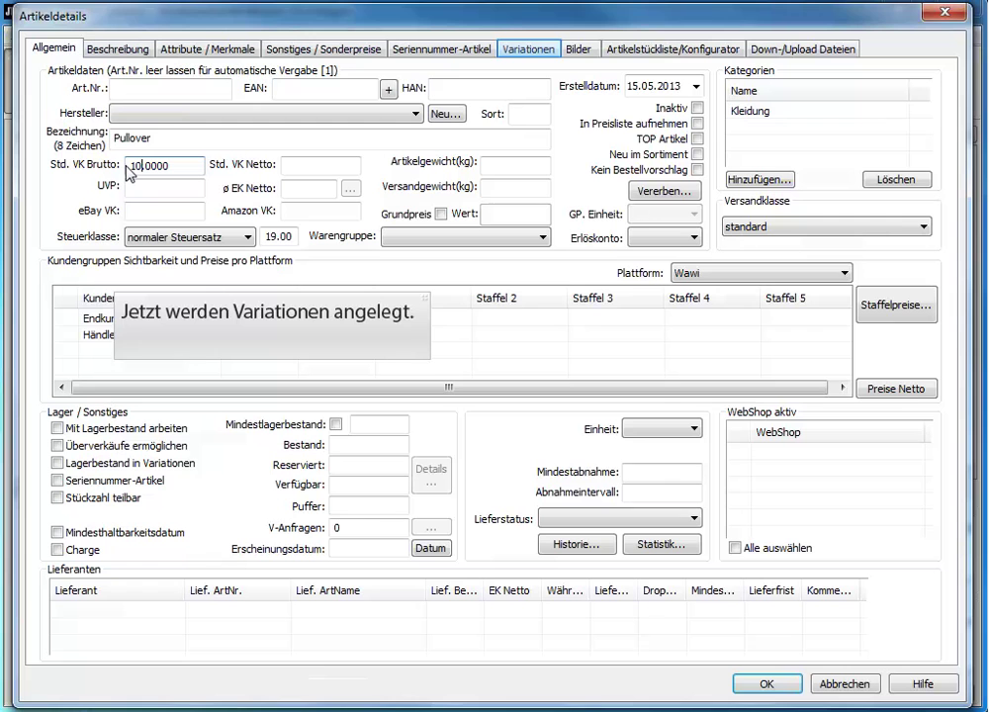
# - Add a variation named "Farbe" to the Pullover article
pyautogui.click(532, 50)
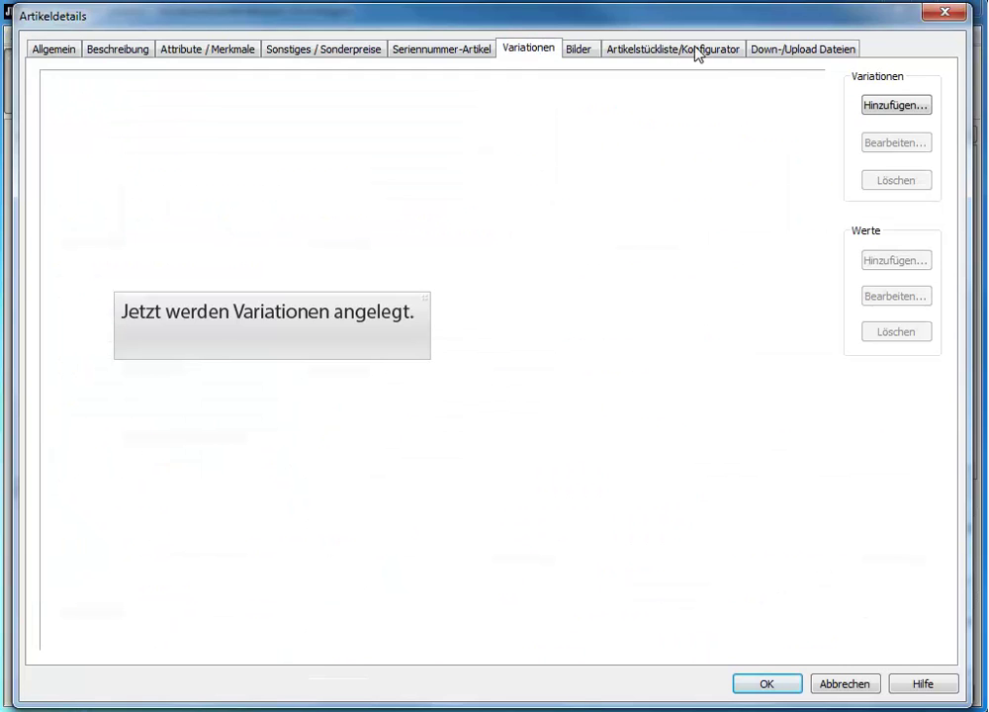
pyautogui.click(893, 106)
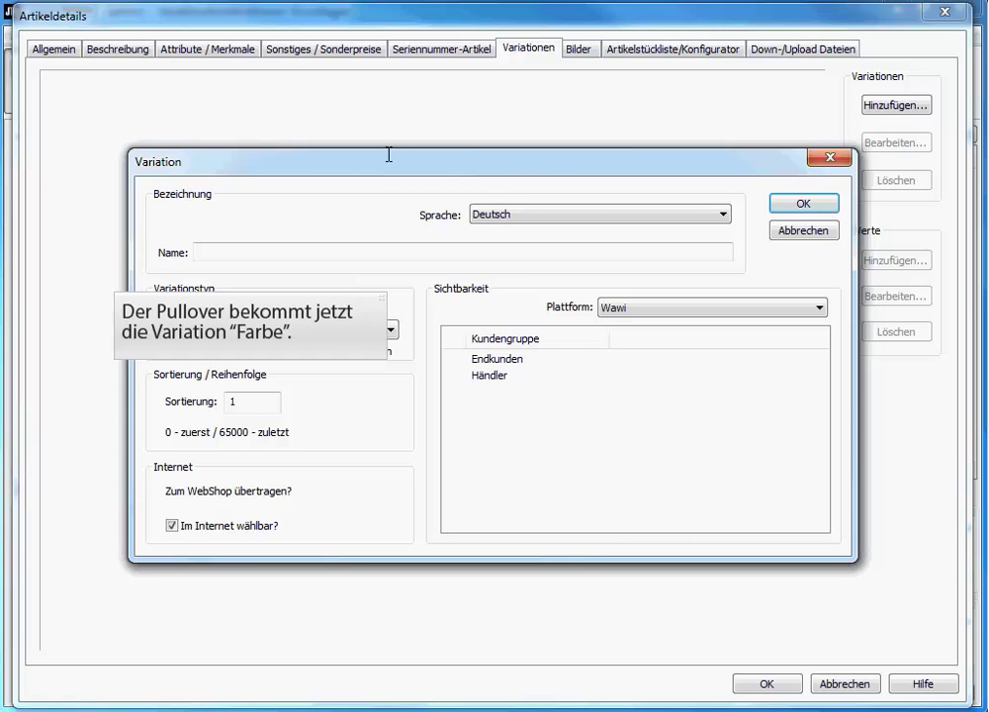
pyautogui.click(278, 251)
pyautogui.write('Farb')
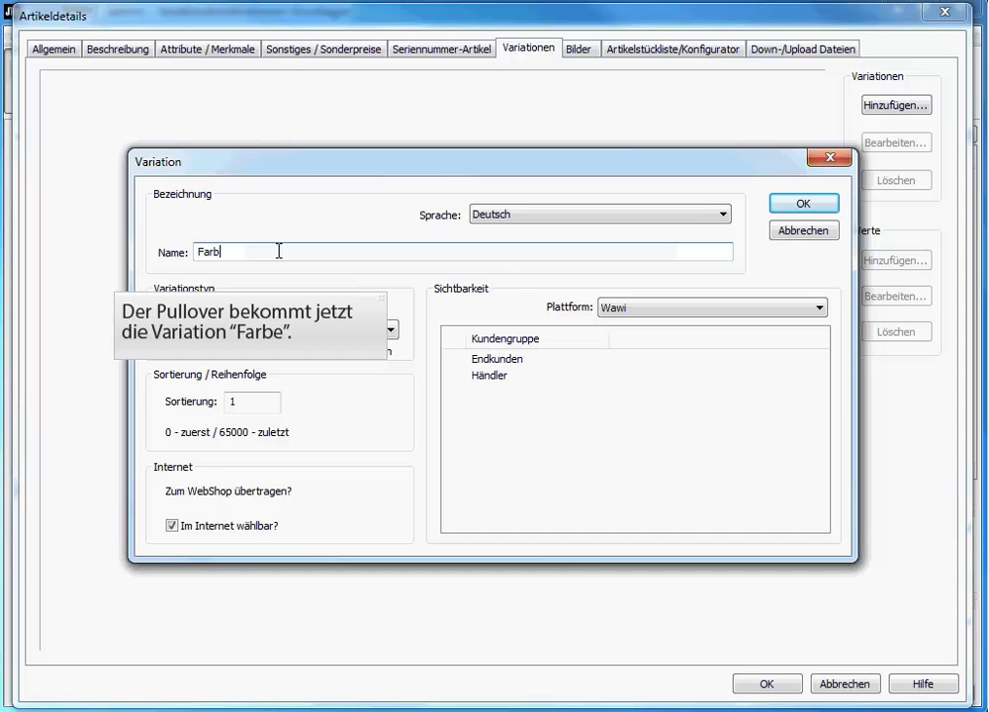
pyautogui.write('e')
pyautogui.click(791, 213)
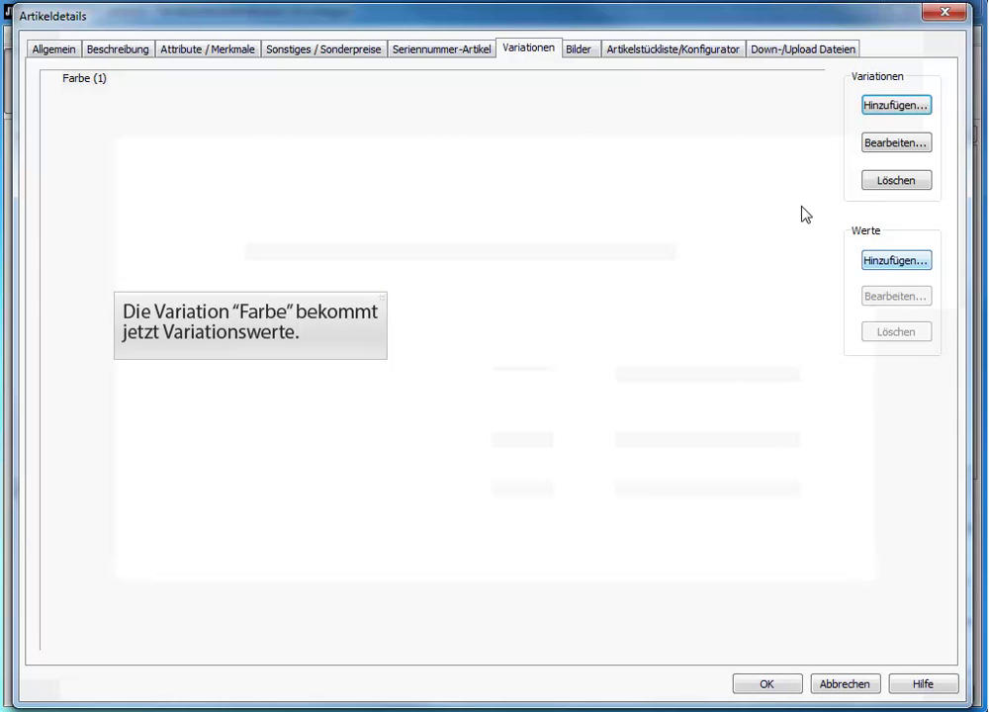
# - Add the values "grün" and "rot" to the Farbe variation
pyautogui.click(899, 266)
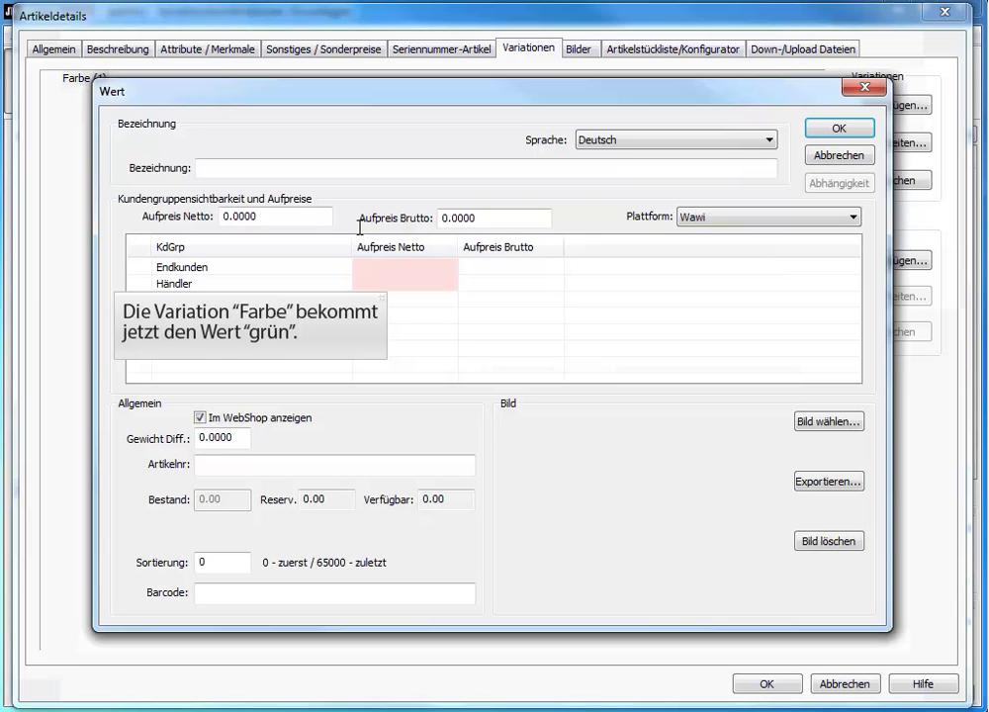
pyautogui.click(260, 169)
pyautogui.write('grün')
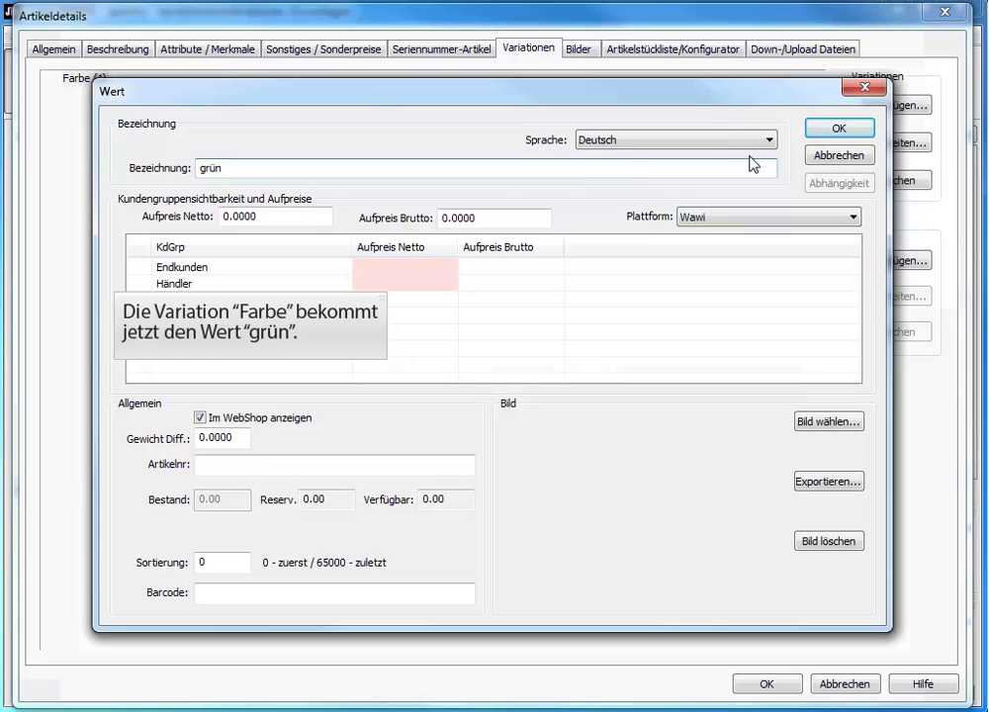
pyautogui.click(853, 128)
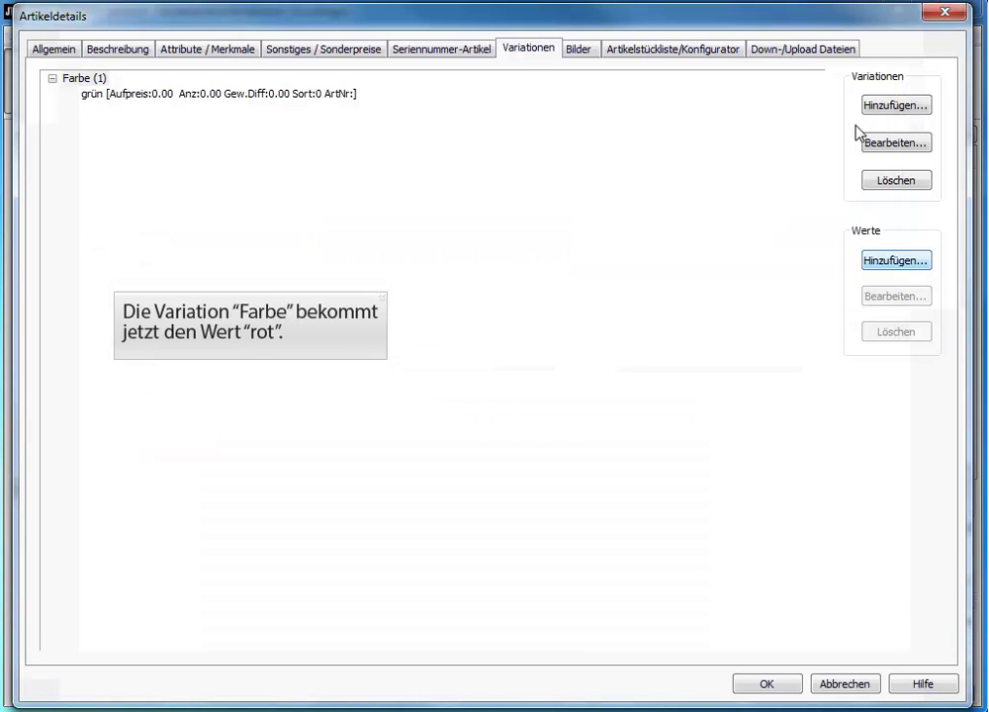
pyautogui.click(896, 261)
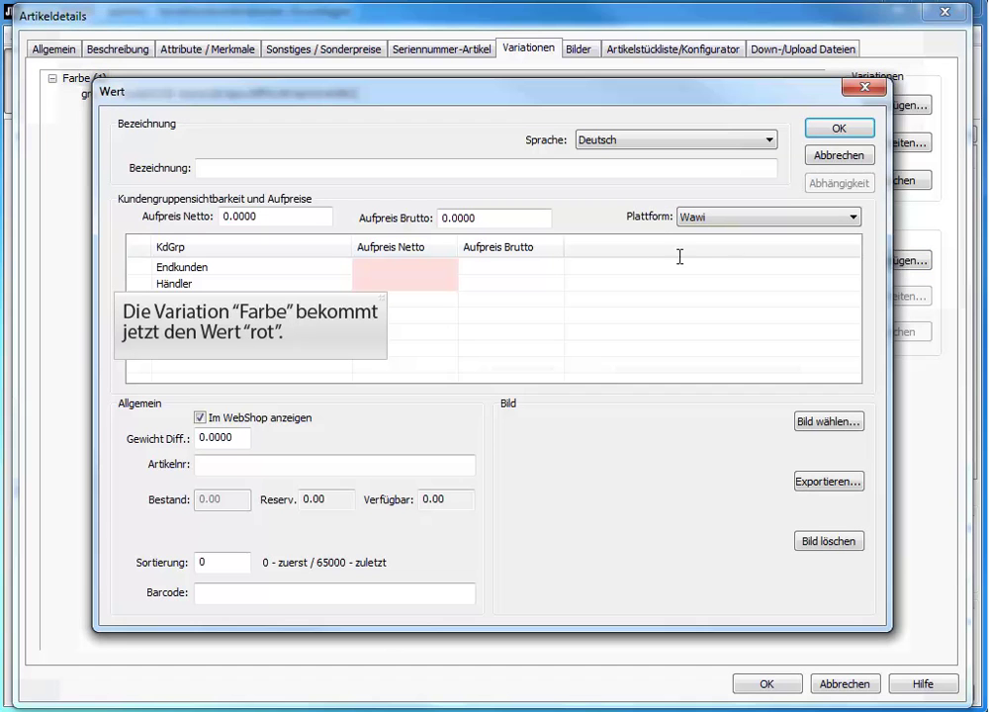
pyautogui.click(249, 167)
pyautogui.write('rot')
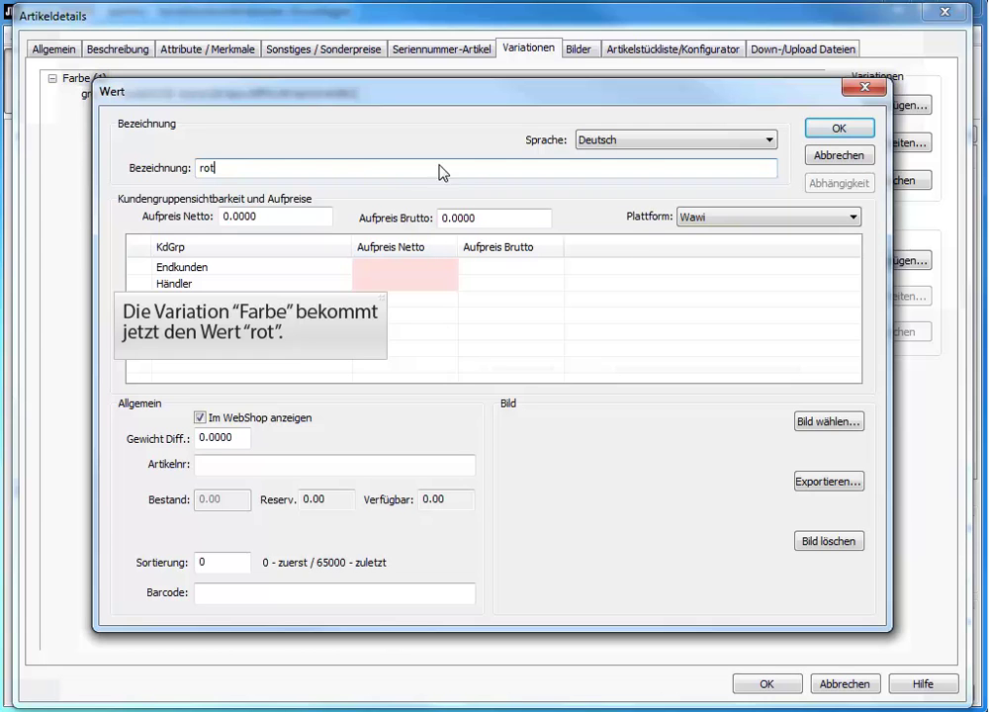
pyautogui.click(855, 129)
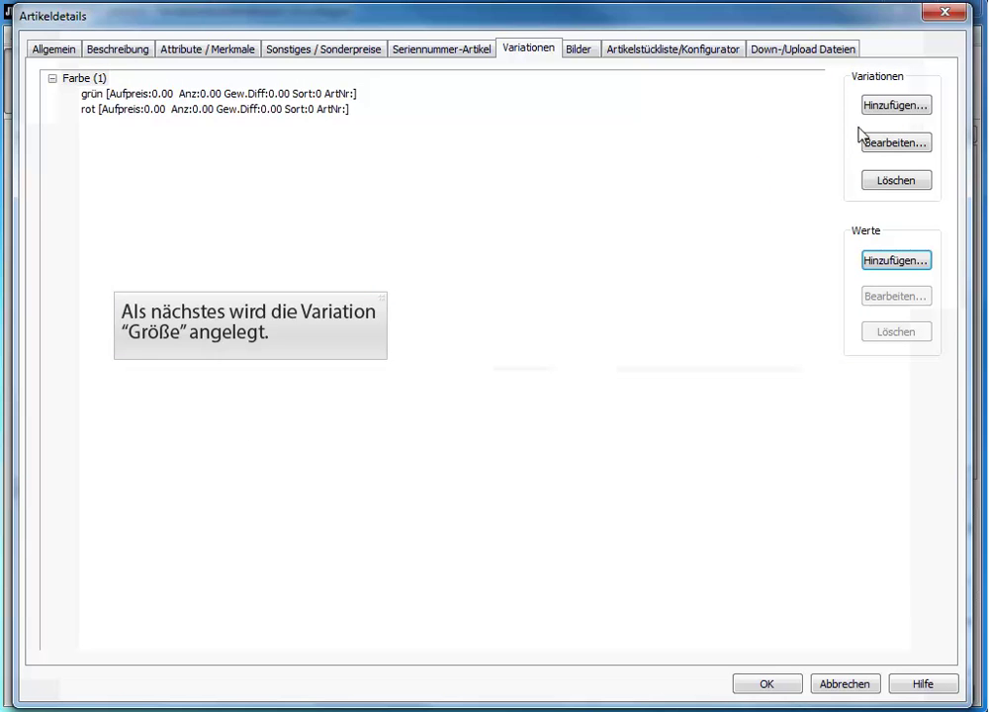
# - Add a second variation named "Größe" to the Pullover article
pyautogui.click(895, 106)
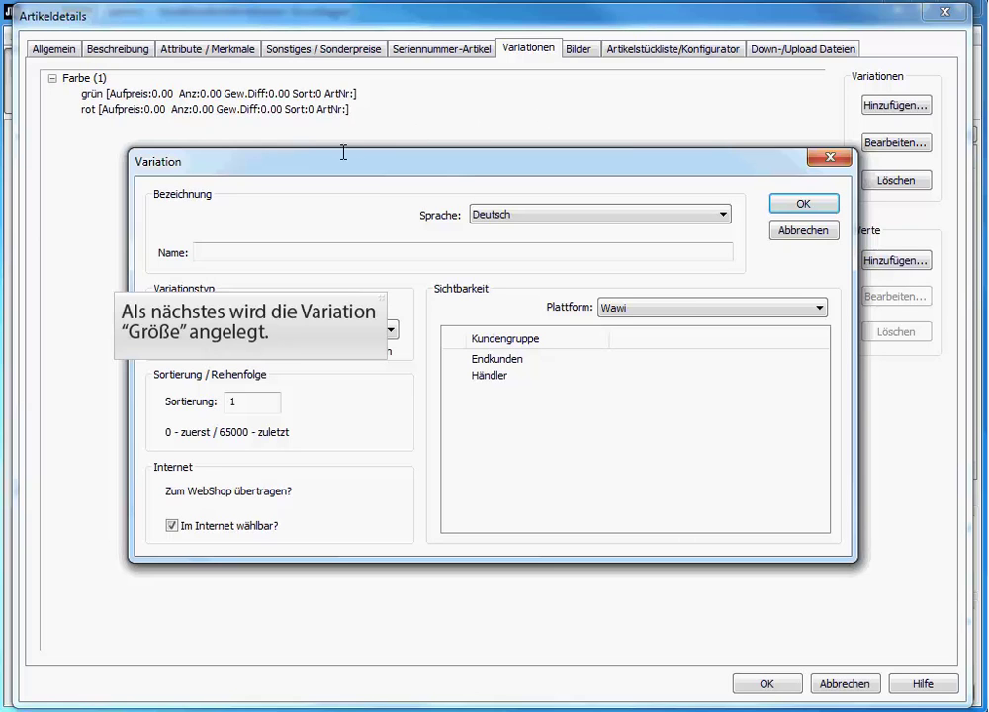
pyautogui.click(220, 253)
pyautogui.write('Größe')
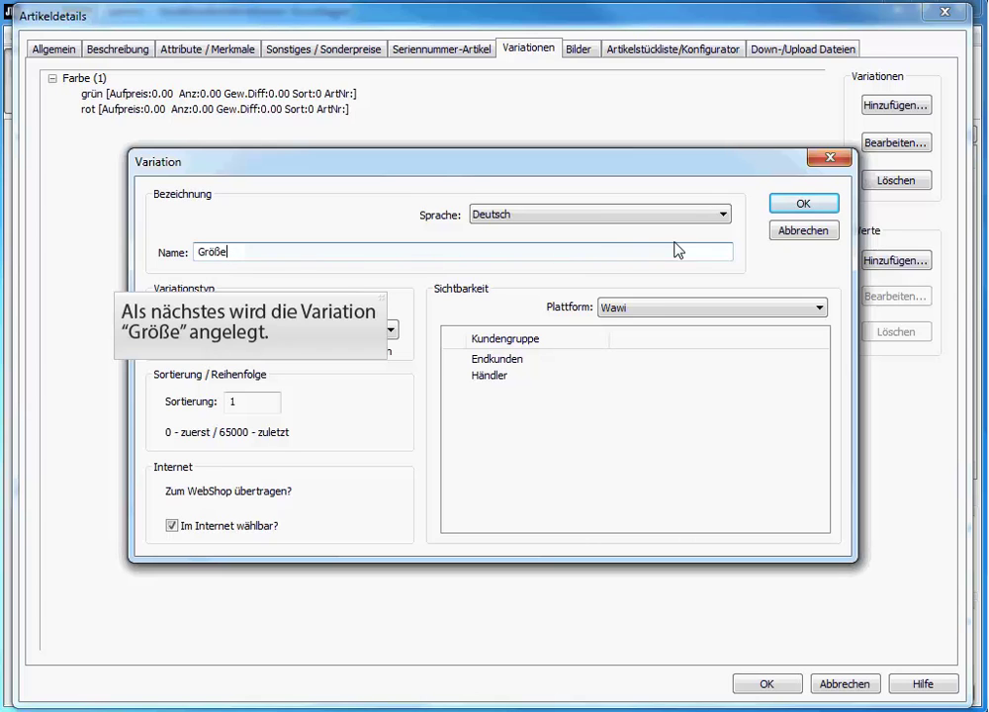
pyautogui.click(802, 204)
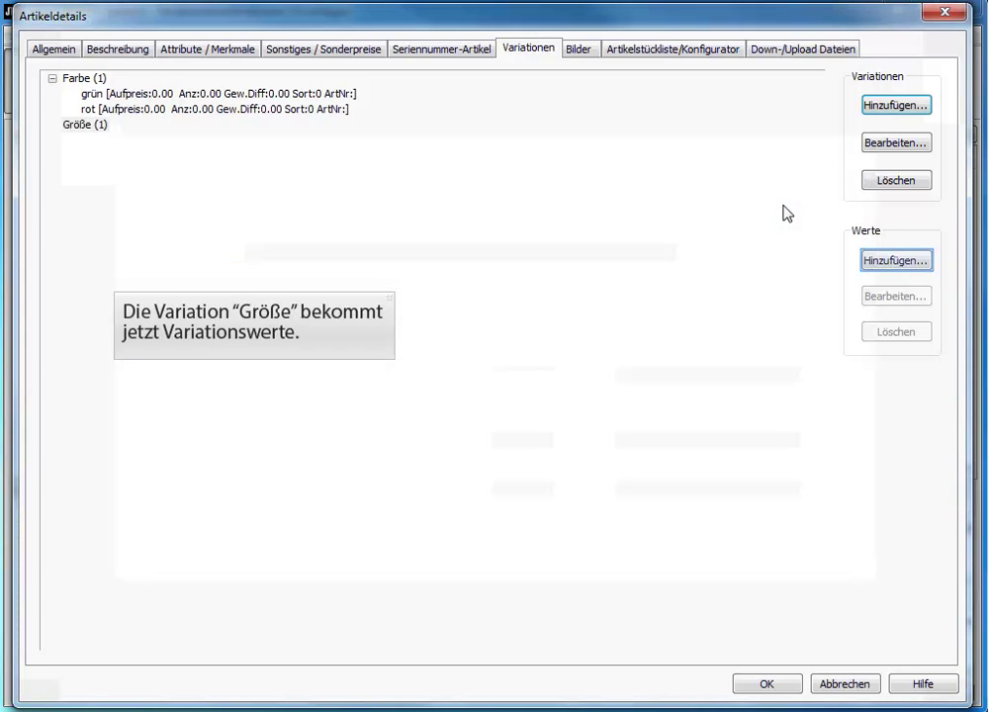
# - Add the value "L" to the Größe variation without a surcharge
pyautogui.click(926, 263)
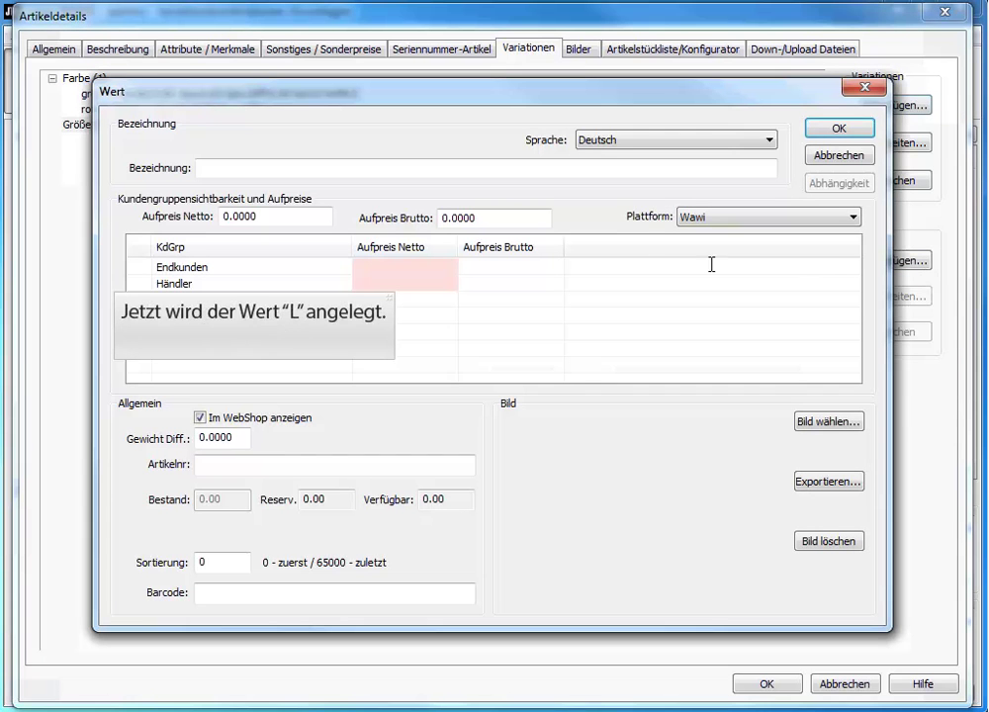
pyautogui.click(250, 168)
pyautogui.write('L')
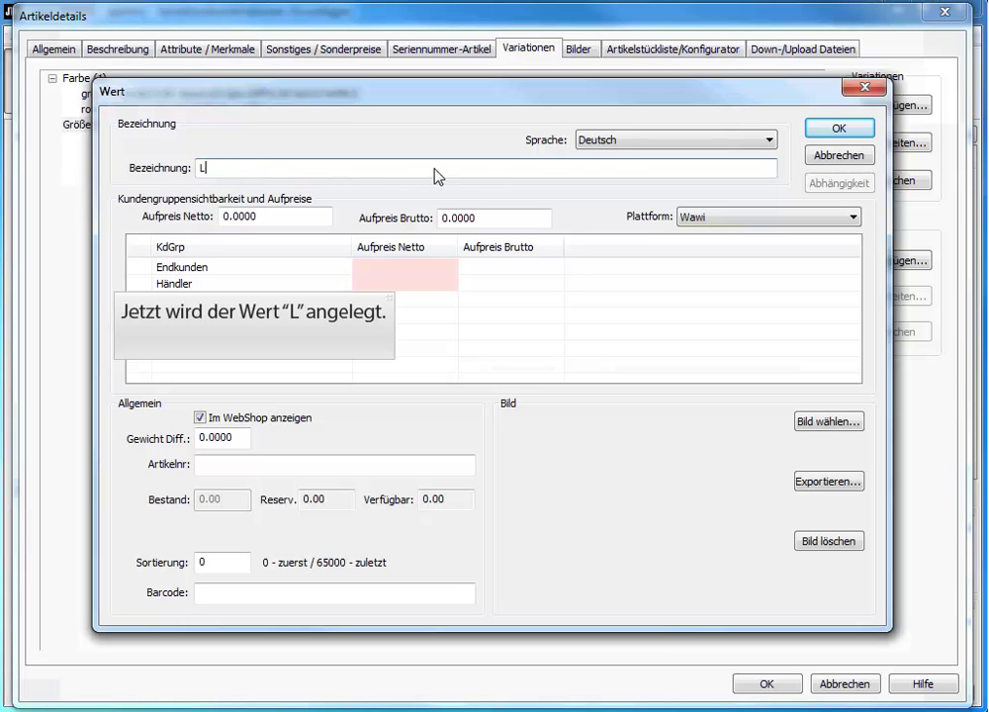
pyautogui.click(838, 131)
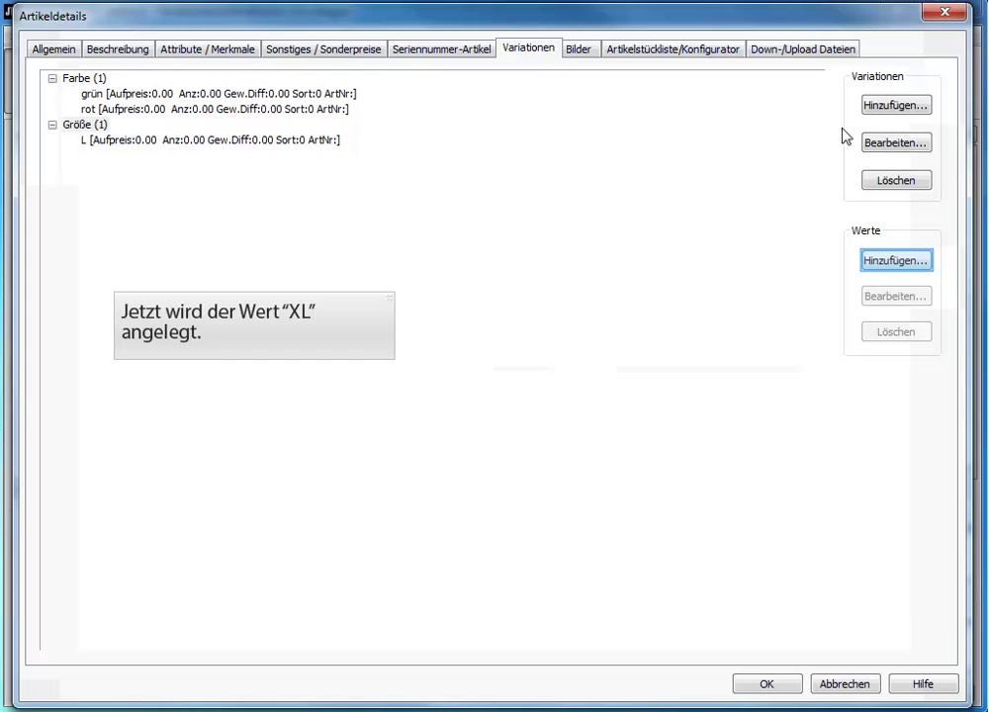
# - Add the value "XL" with a gross surcharge of 5 to the Größe variation and save the article
pyautogui.click(900, 263)
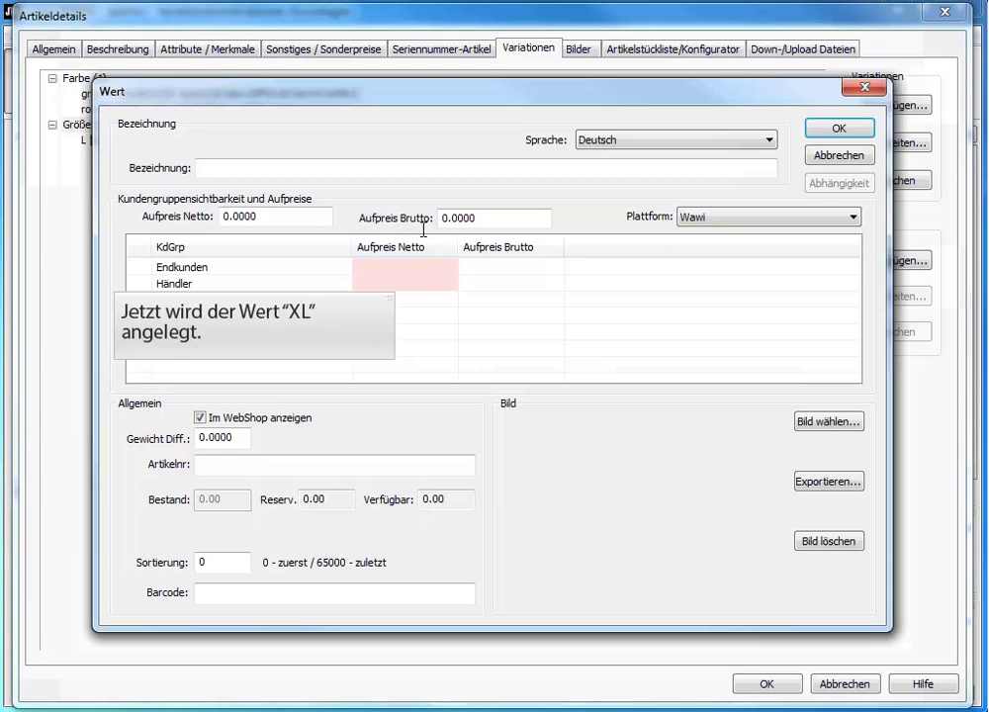
pyautogui.click(316, 168)
pyautogui.write('XL')
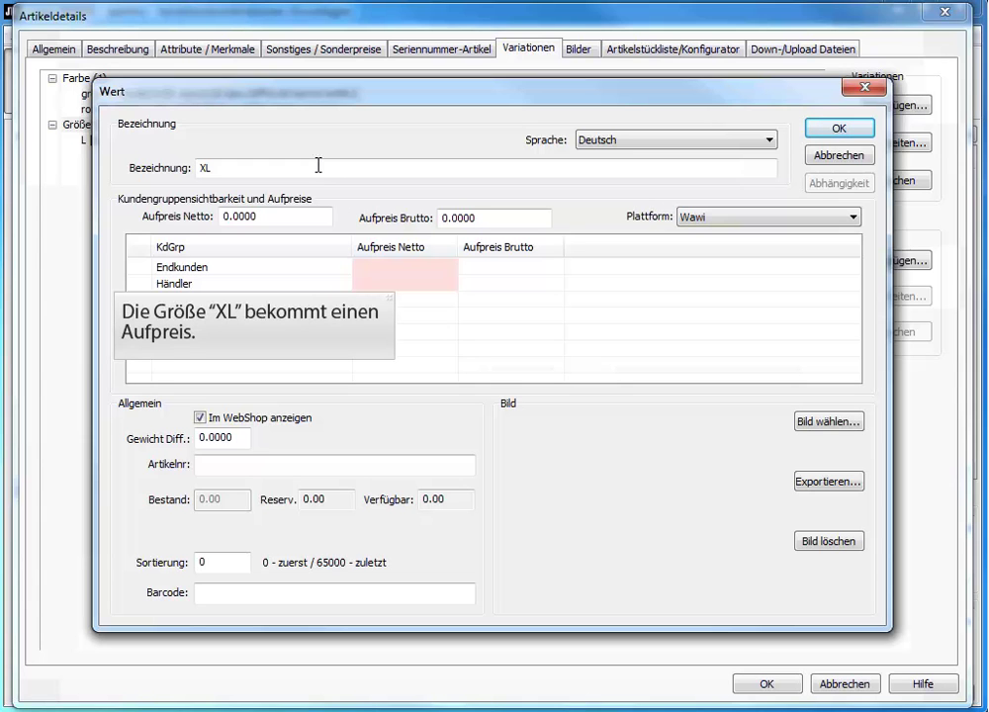
pyautogui.moveTo(447, 217); pyautogui.dragTo(438, 217)
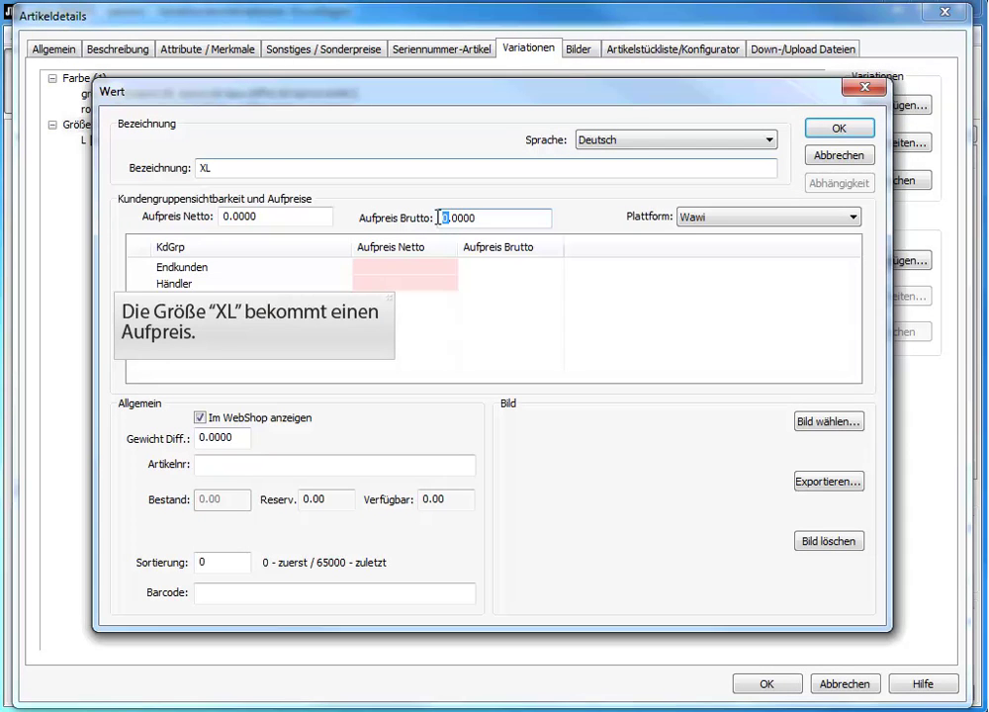
pyautogui.write('5')
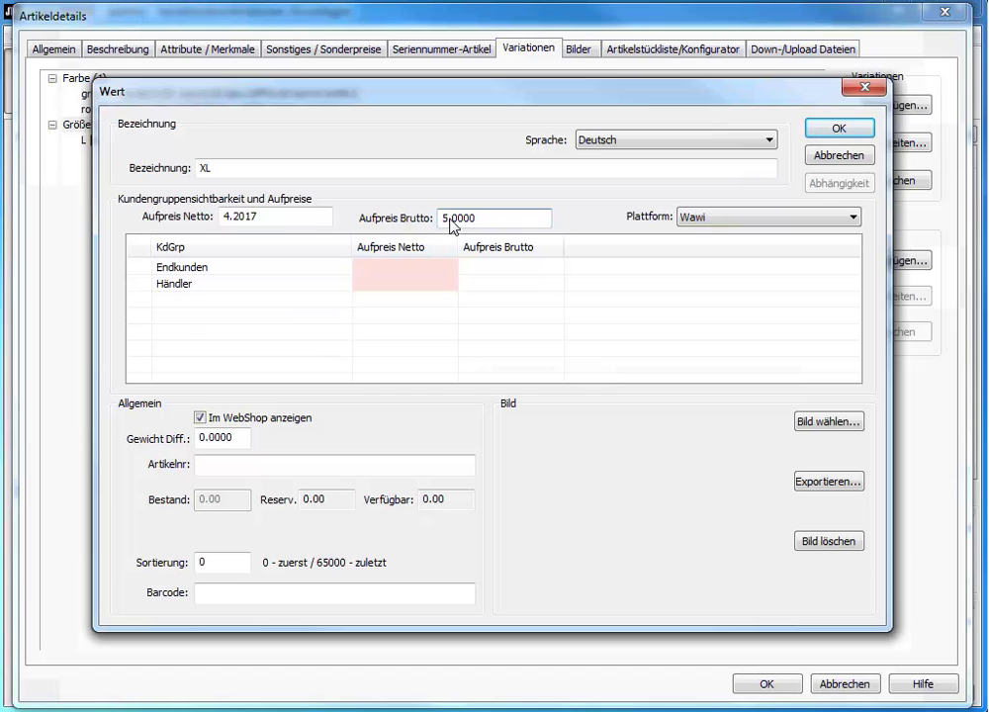
pyautogui.click(839, 128)
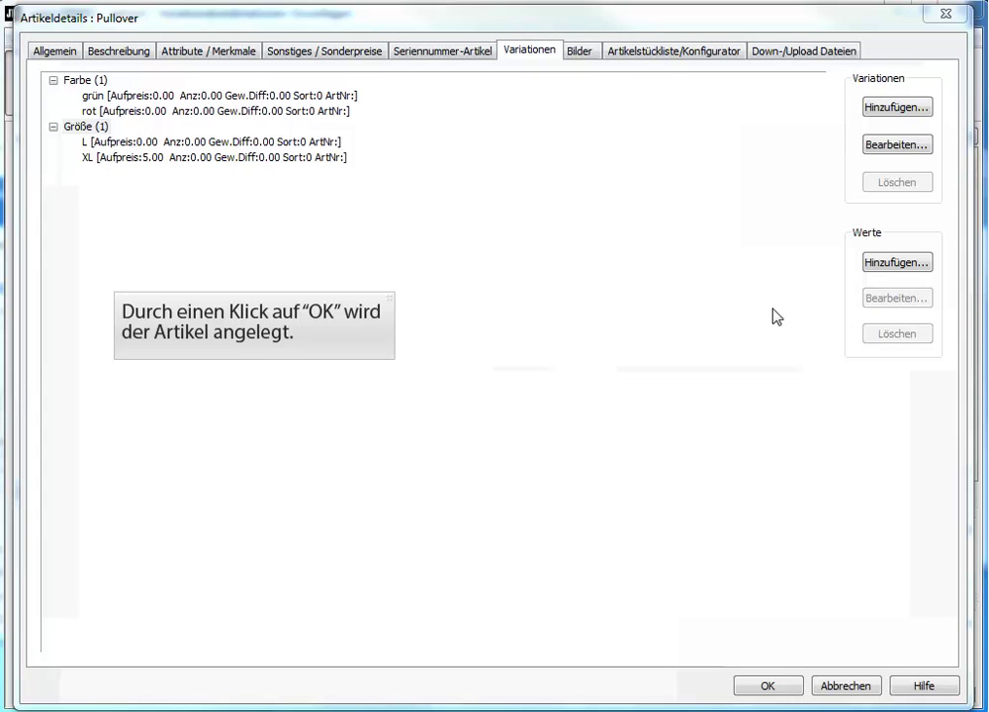
pyautogui.click(764, 686)
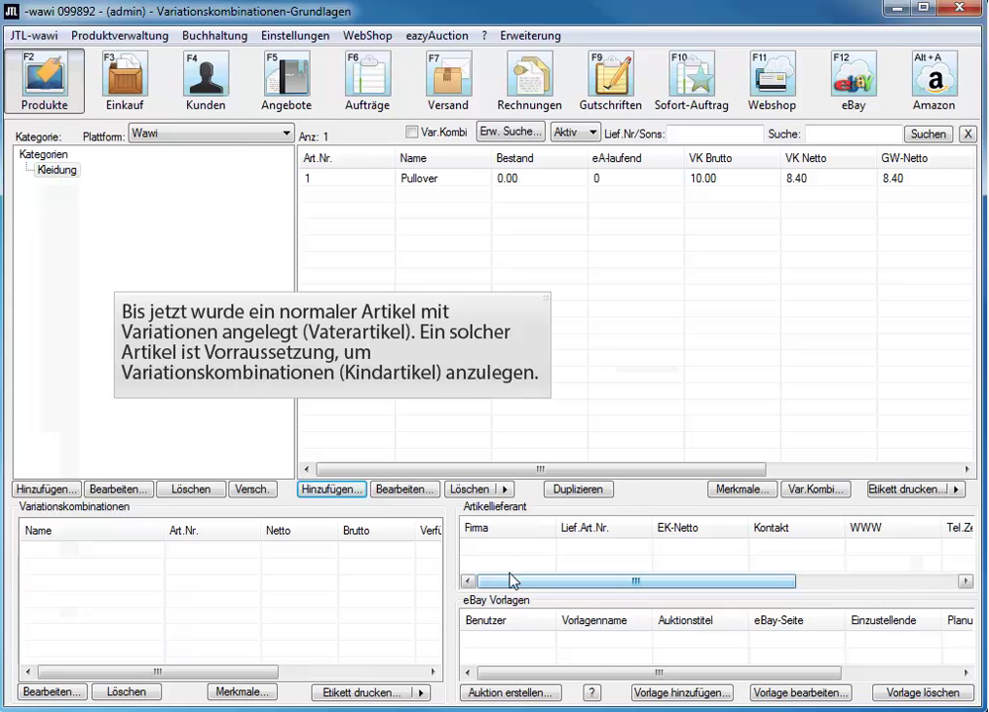
# - Generate all variation combinations of colour and size as child articles of the Pullover
pyautogui.click(413, 180)
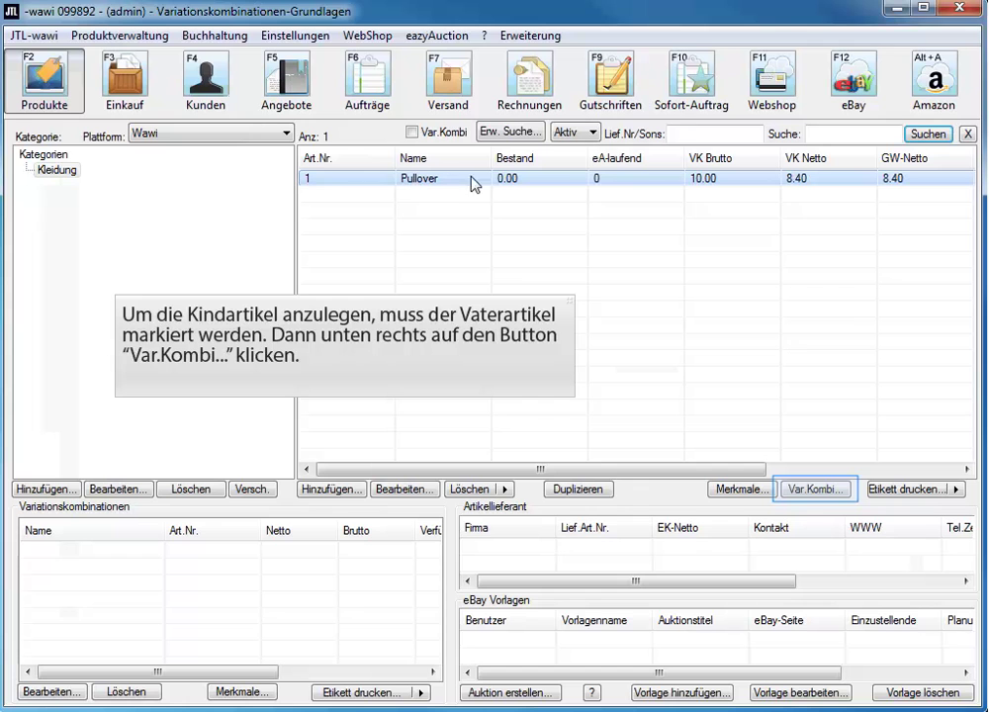
pyautogui.click(830, 492)
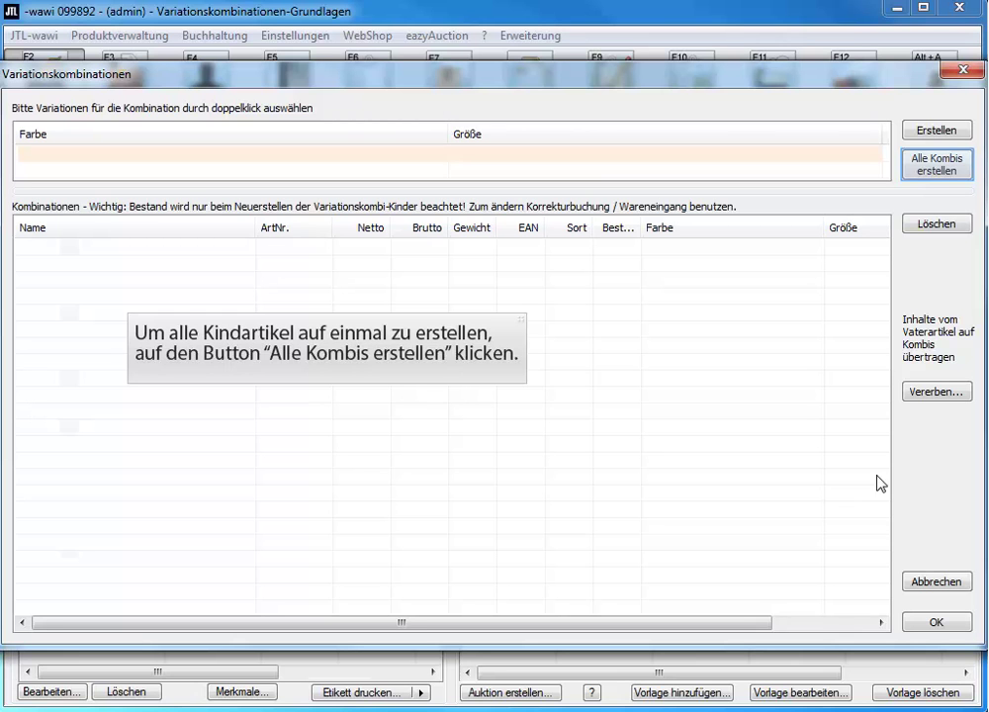
pyautogui.click(959, 173)
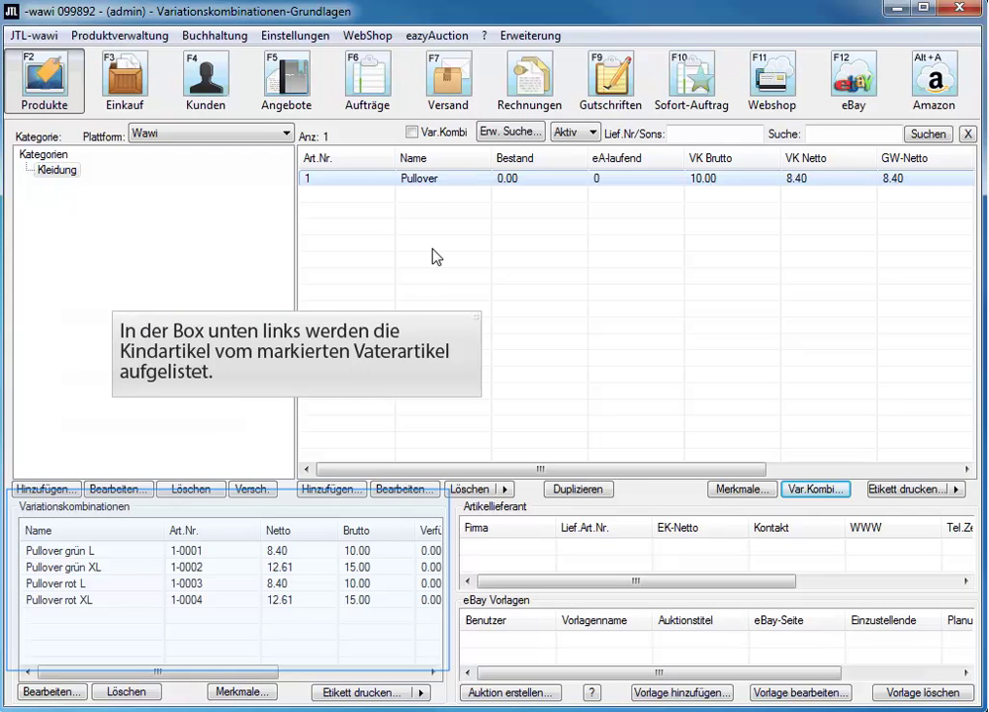
# - Enable stock management (Mit Lagerbestand arbeiten) for the Pullover parent article and pass only its Lageroptionen on to the child articles
pyautogui.doubleClick(437, 180)
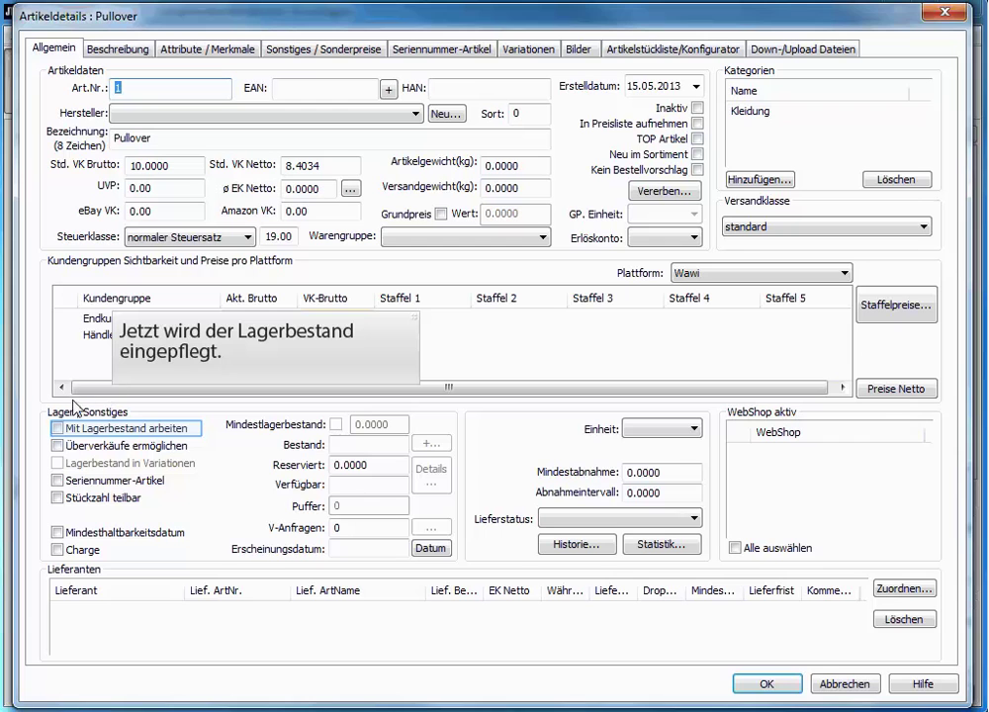
pyautogui.click(58, 428)
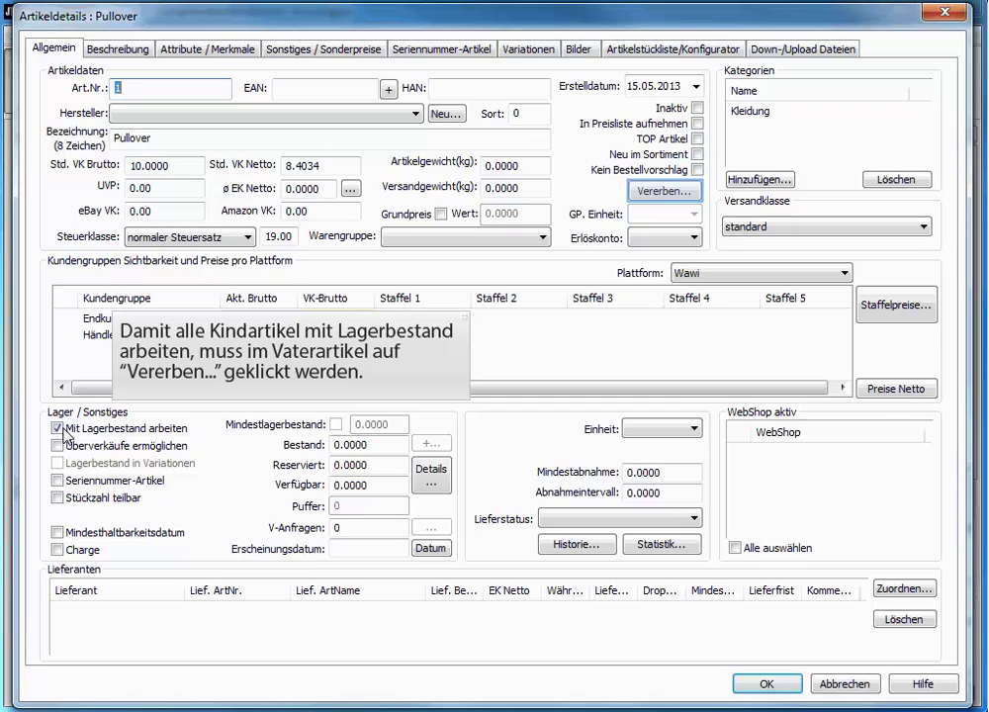
pyautogui.click(663, 191)
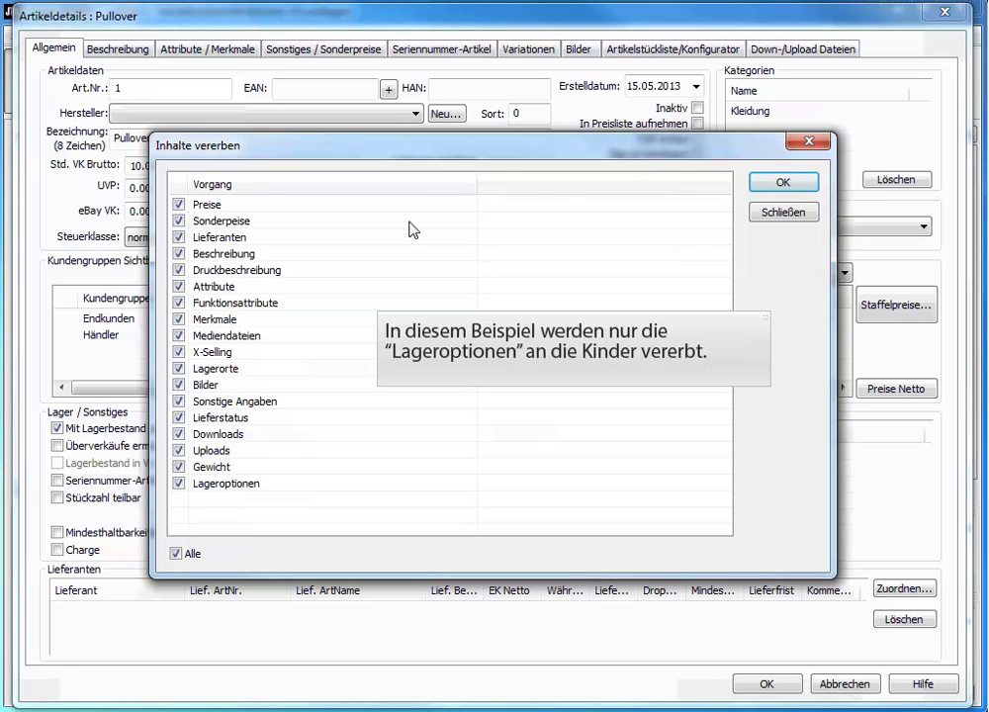
pyautogui.click(176, 555)
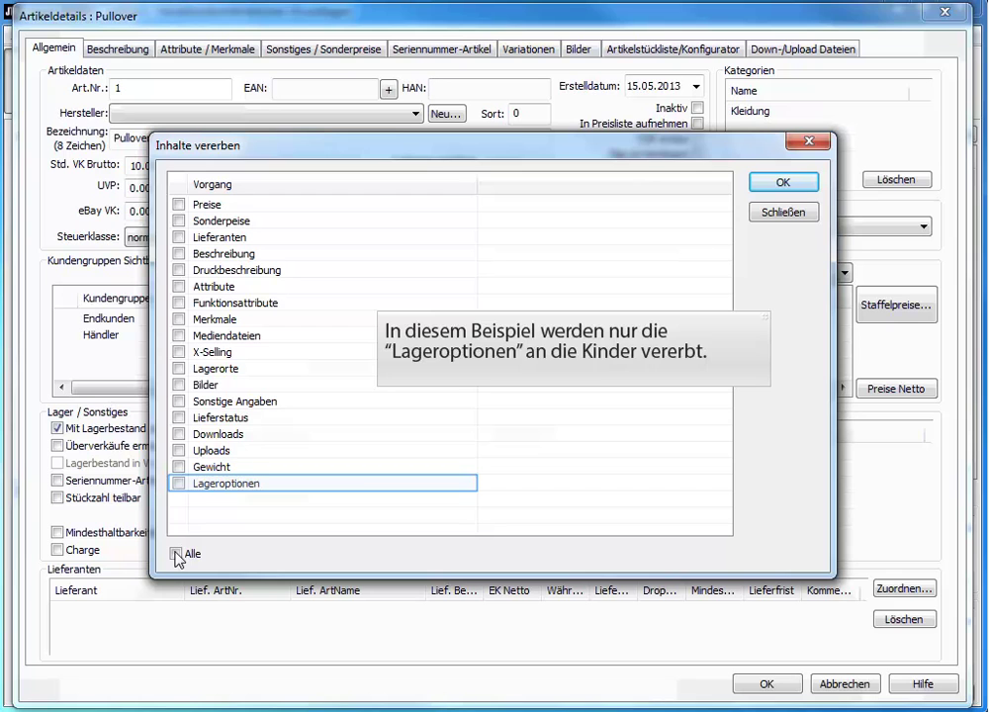
pyautogui.click(179, 483)
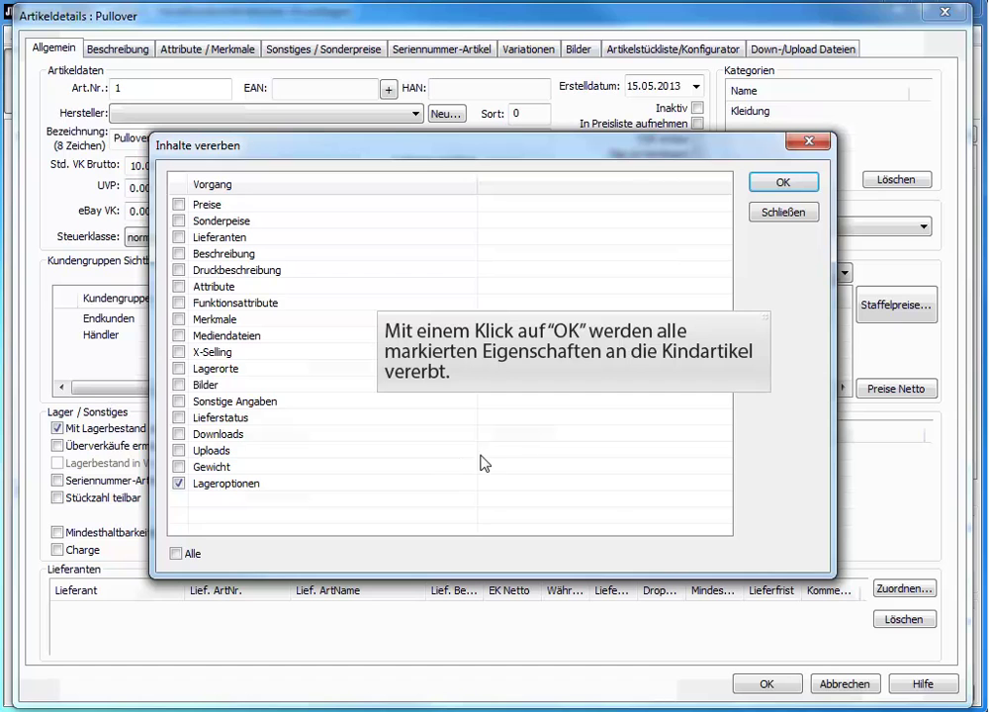
pyautogui.click(783, 185)
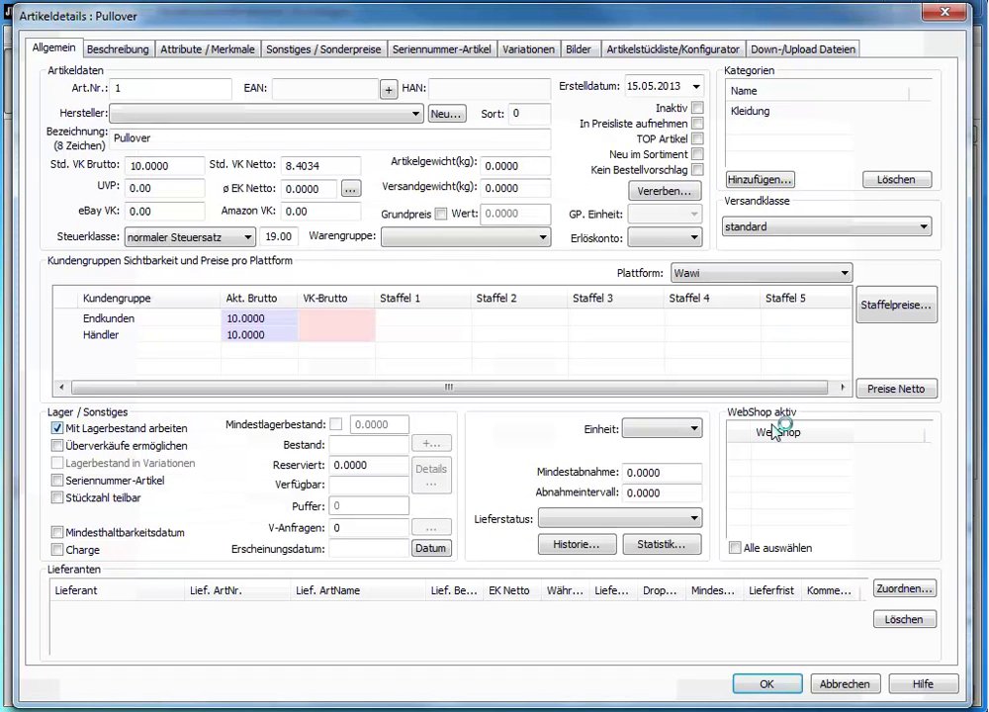
# - Save the Pullover article and show its variation combinations (Var.Kombi) in the main article list
pyautogui.click(764, 685)
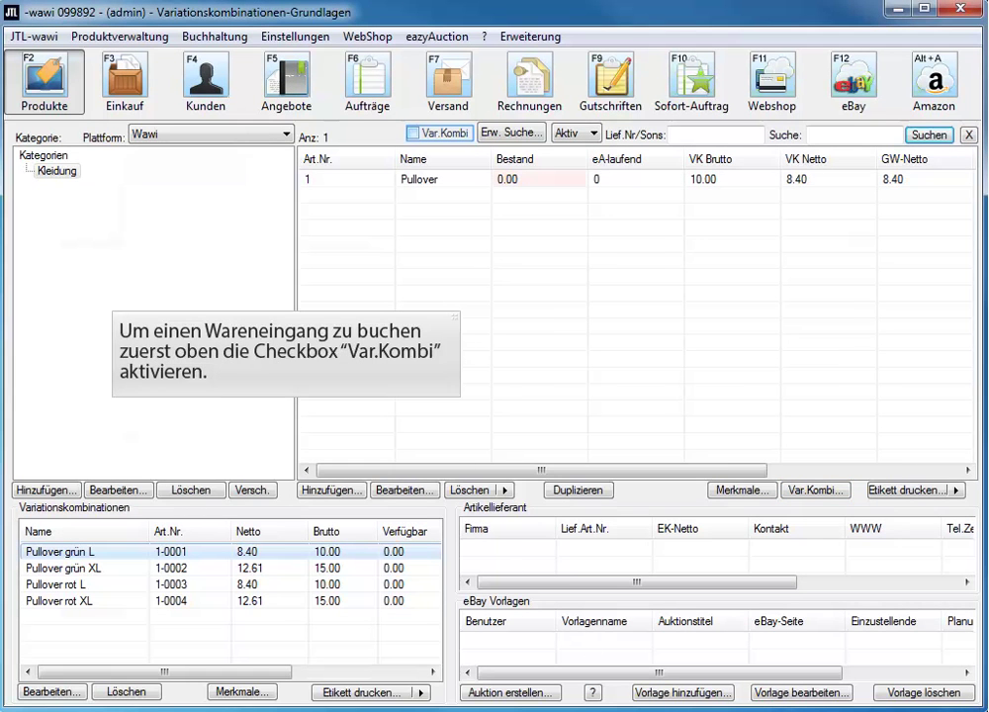
pyautogui.click(414, 134)
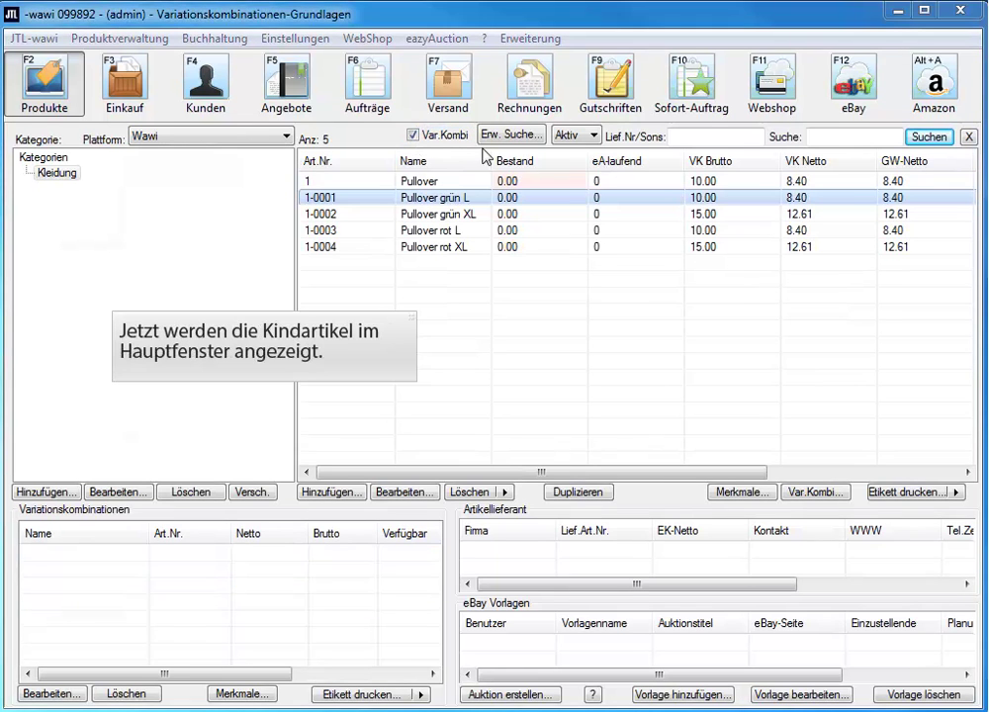
# - Open a goods receipt (Wareneingang) for all four Pullover child articles, 1-0001 to 1-0004, together
pyautogui.click(511, 199)
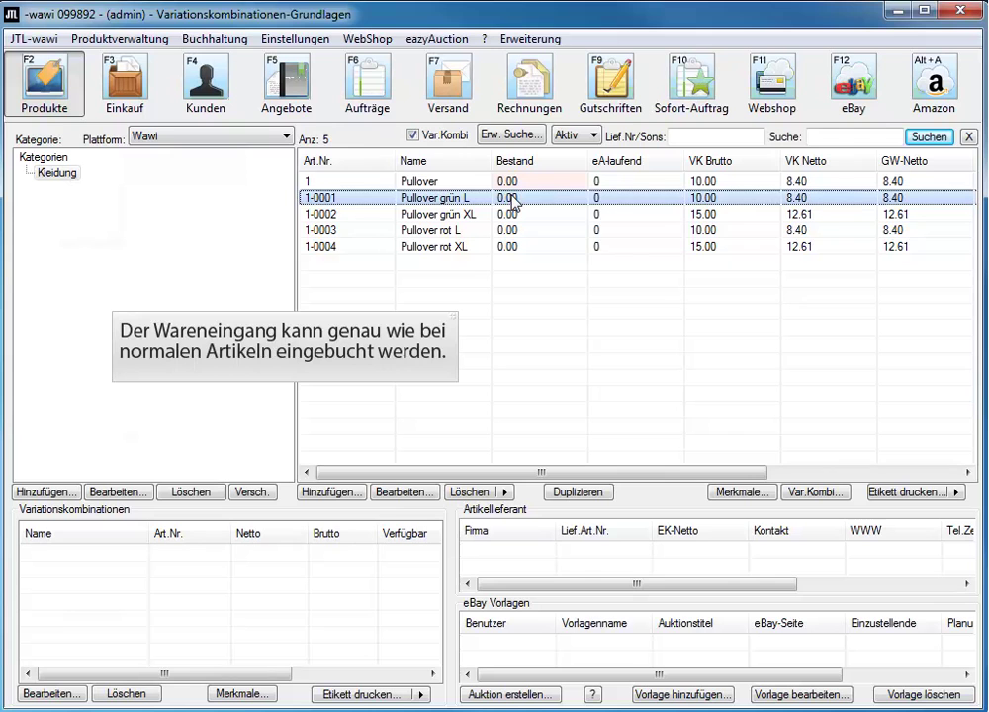
pyautogui.keyDown('shift'); pyautogui.click(489, 248); pyautogui.keyUp('shift')
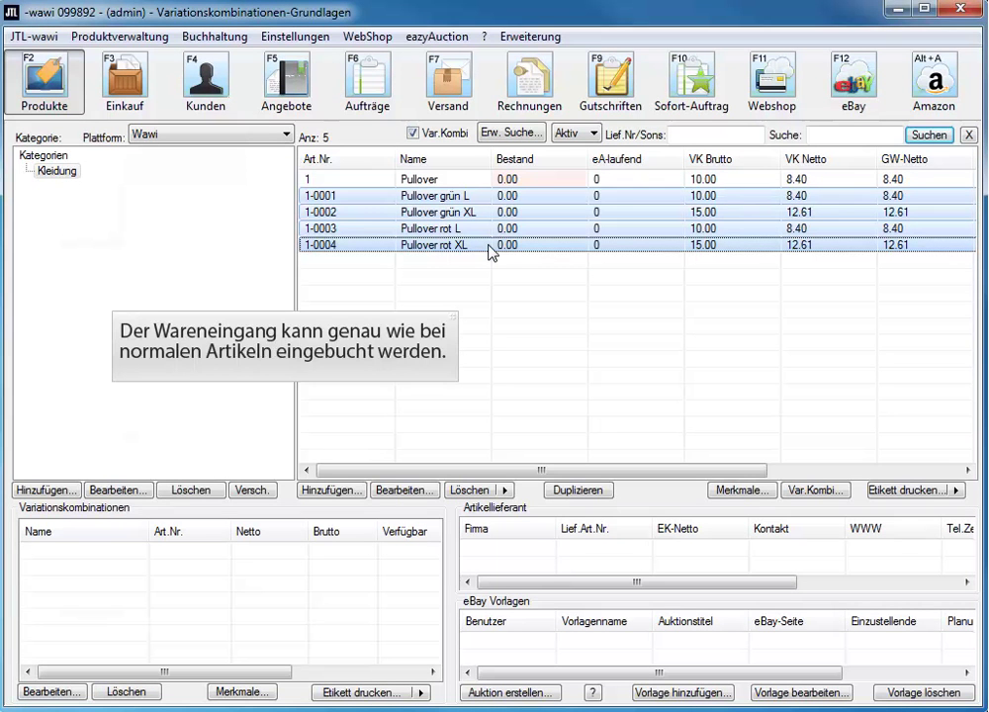
pyautogui.rightClick(424, 249)
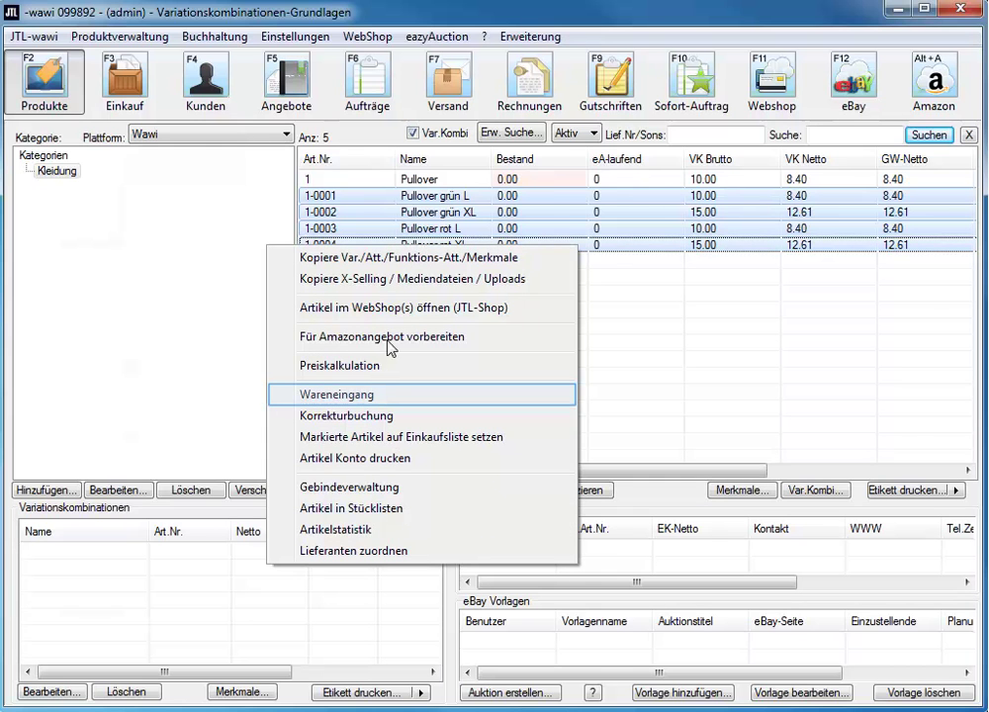
pyautogui.click(388, 400)
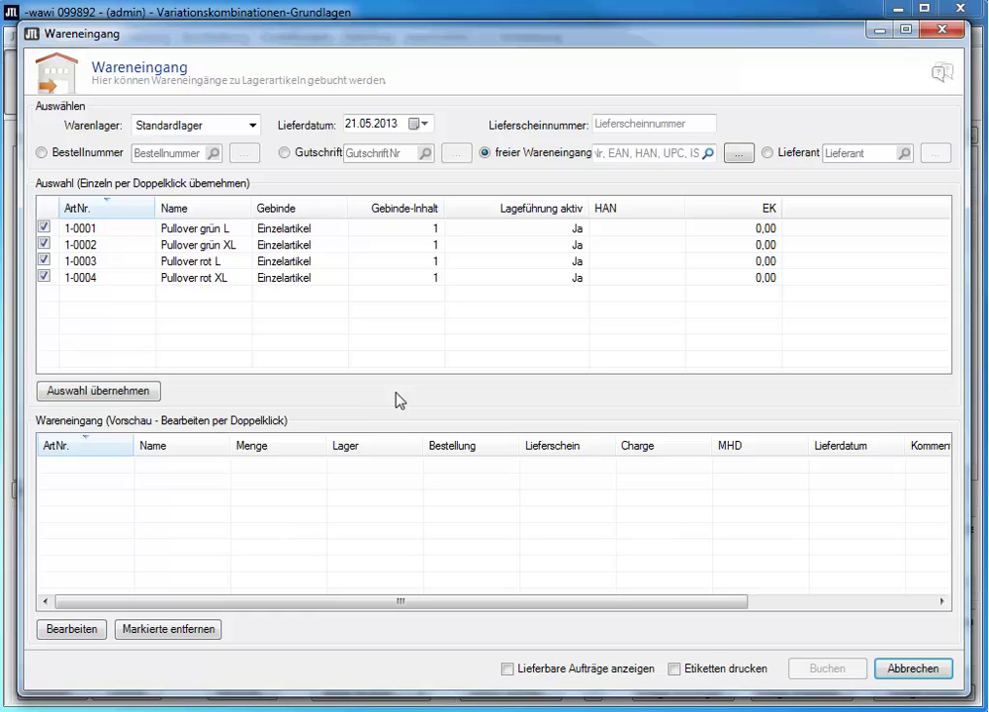
# - Take the selected child articles into the goods receipt, with quantity 3 for Pullover grün L and 10 for Pullover grün XL
pyautogui.click(146, 399)
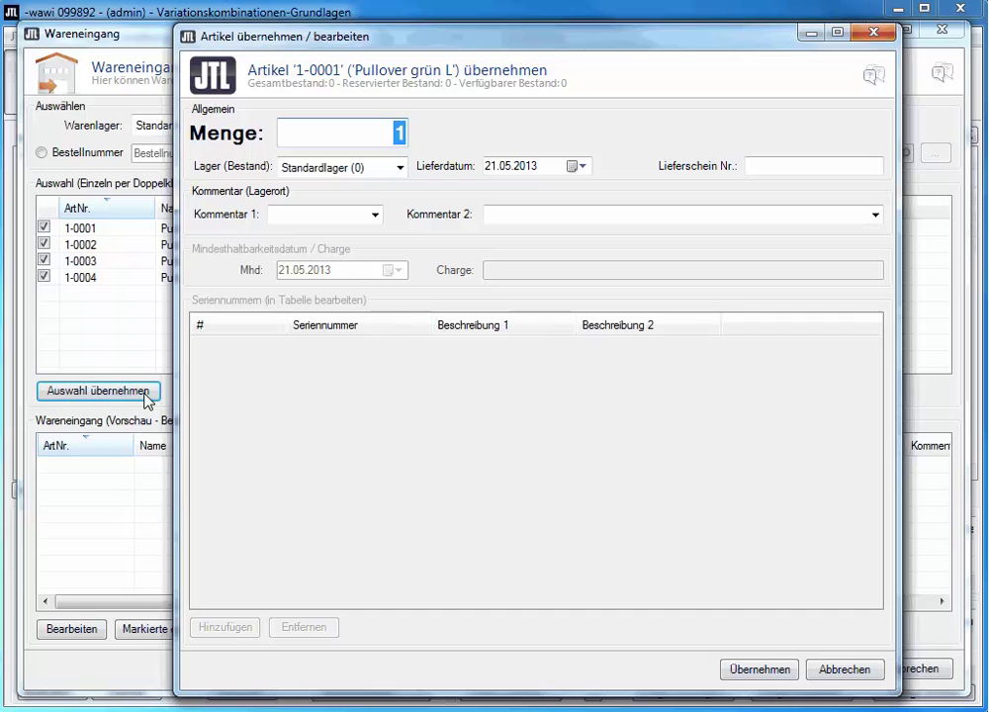
pyautogui.write('3')
pyautogui.click(759, 674)
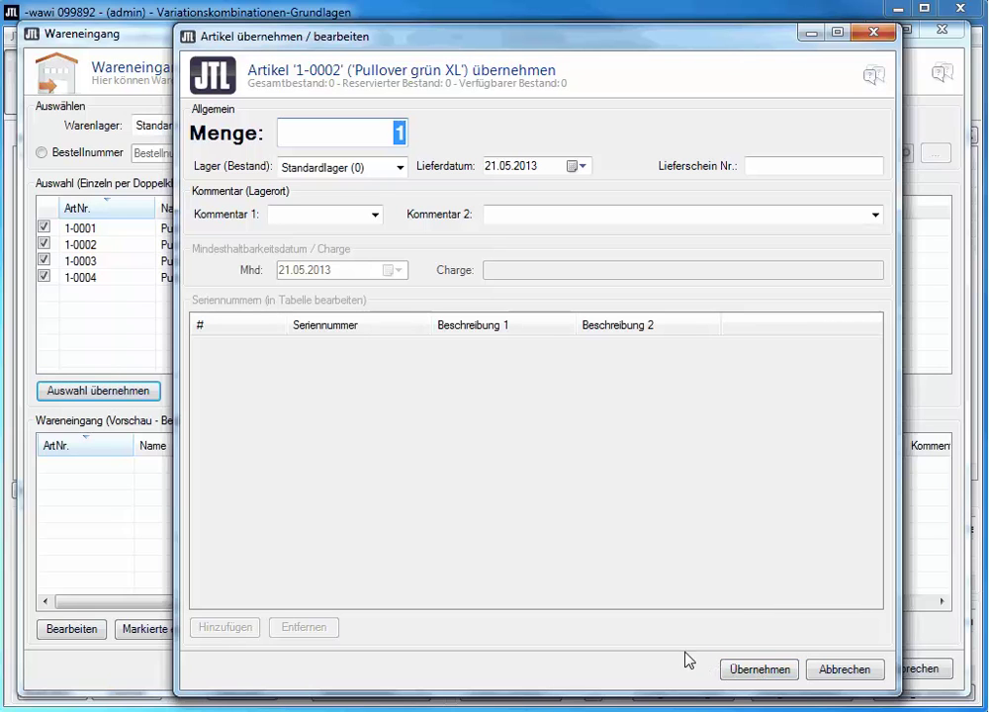
pyautogui.write('10')
pyautogui.click(758, 669)
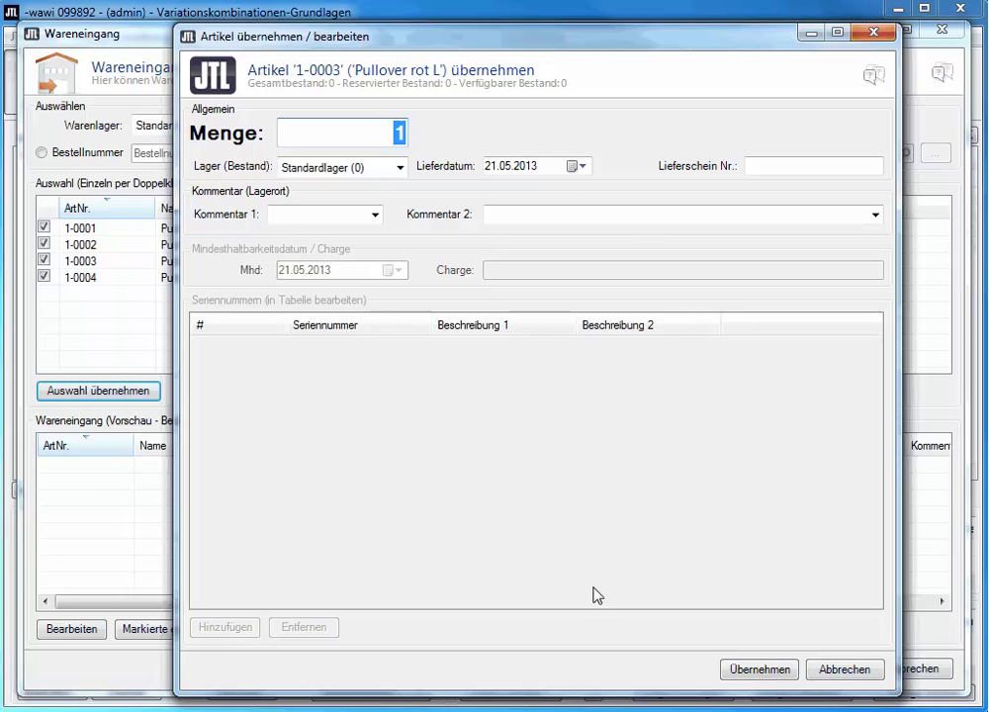
# - Set quantity 2 each for Pullover rot L and Pullover rot XL, book the goods receipt and select the Pullover parent article
pyautogui.write('2')
pyautogui.click(779, 671)
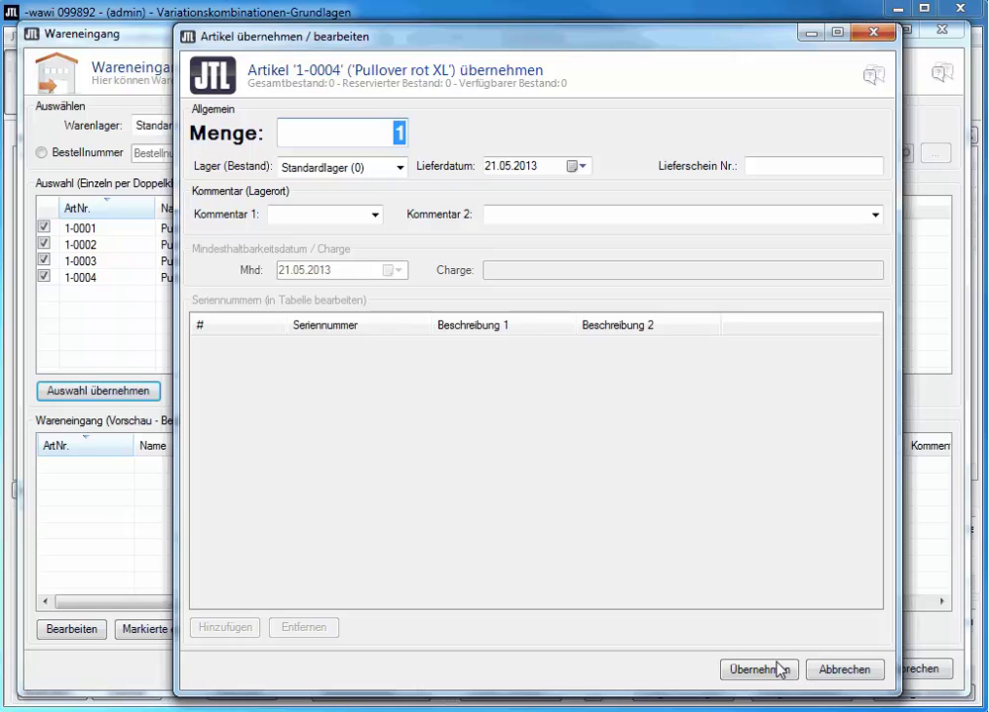
pyautogui.write('2')
pyautogui.click(770, 674)
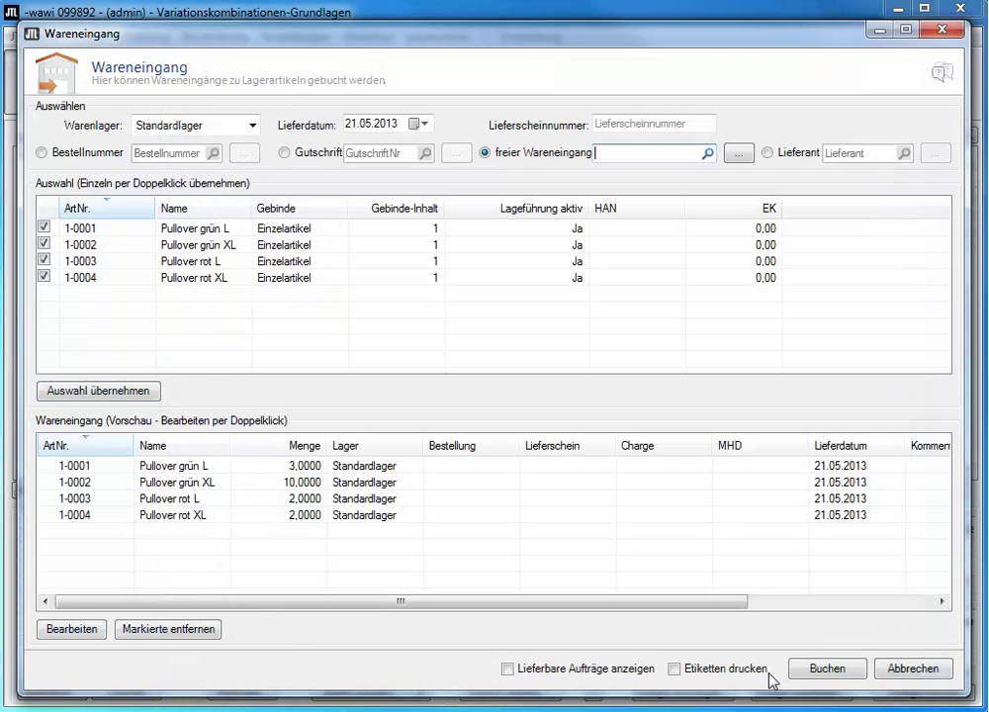
pyautogui.click(827, 670)
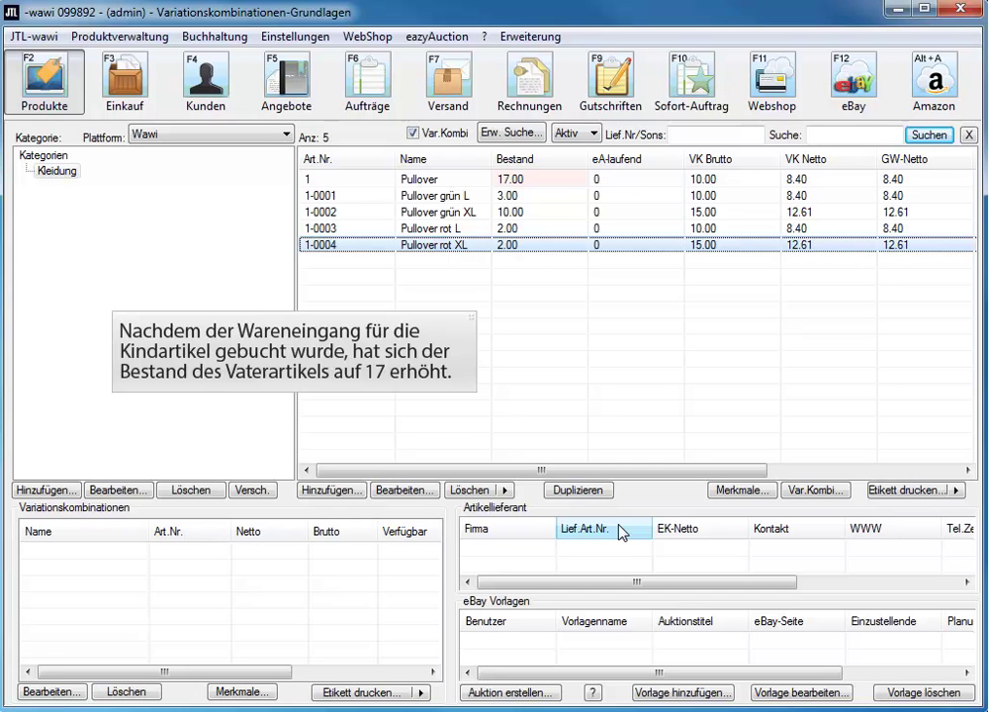
pyautogui.click(553, 188)
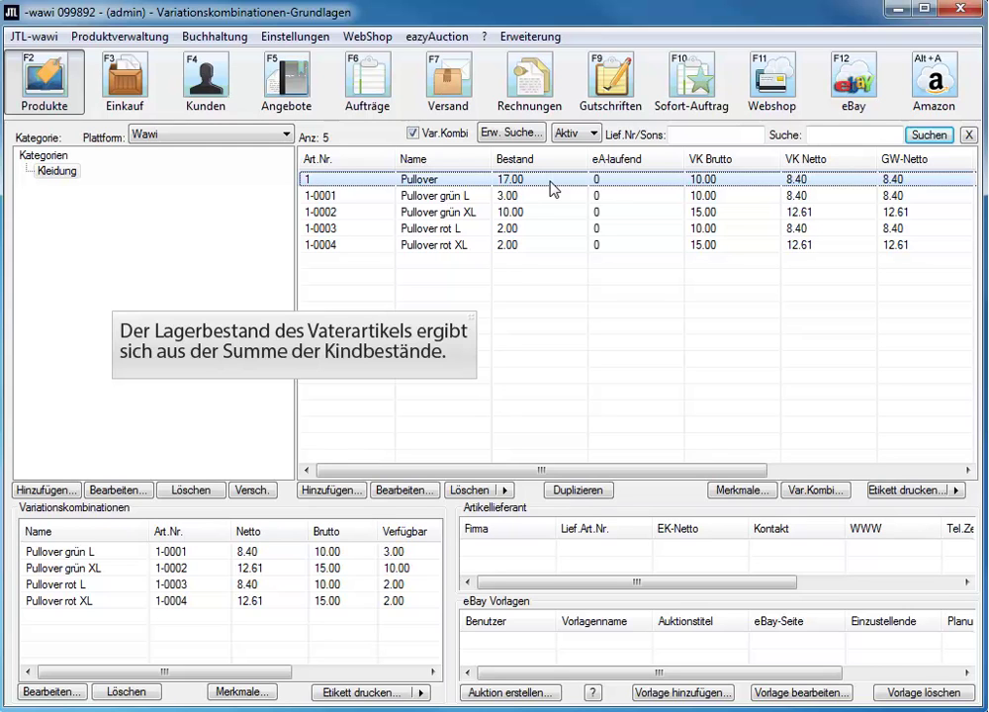